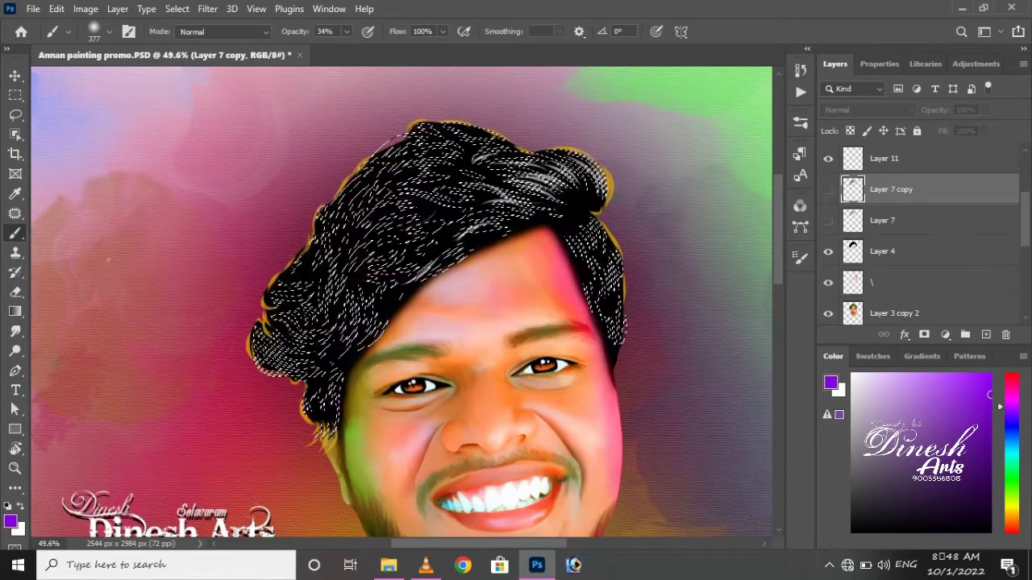
Show Layer 7 copy and paint green over the right side of the hair with a 248 px soft brush at 34% opacity
left_click(827, 190)
left_click(1011, 474)
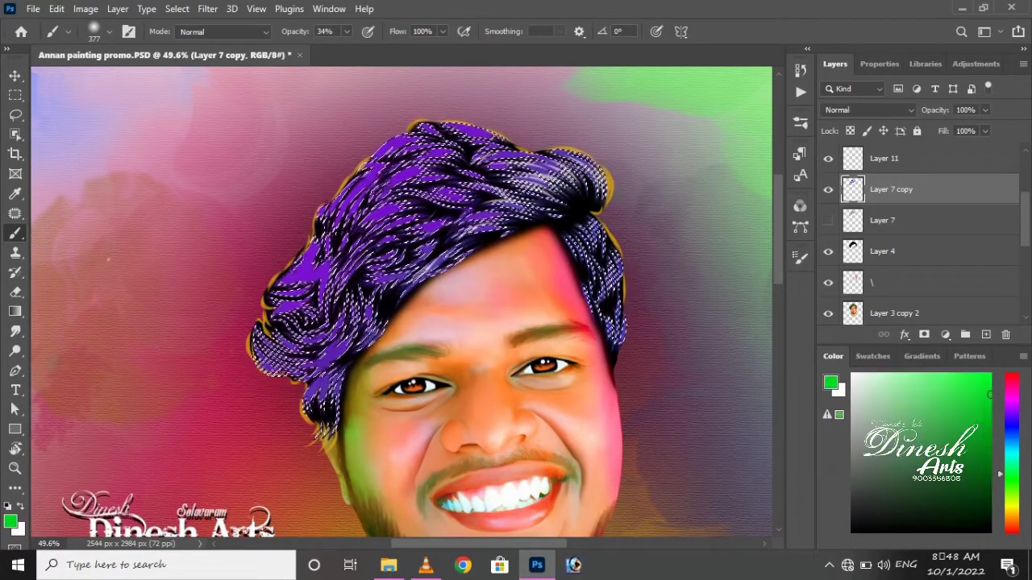
left_click(989, 374)
right_click(516, 101, "alt")
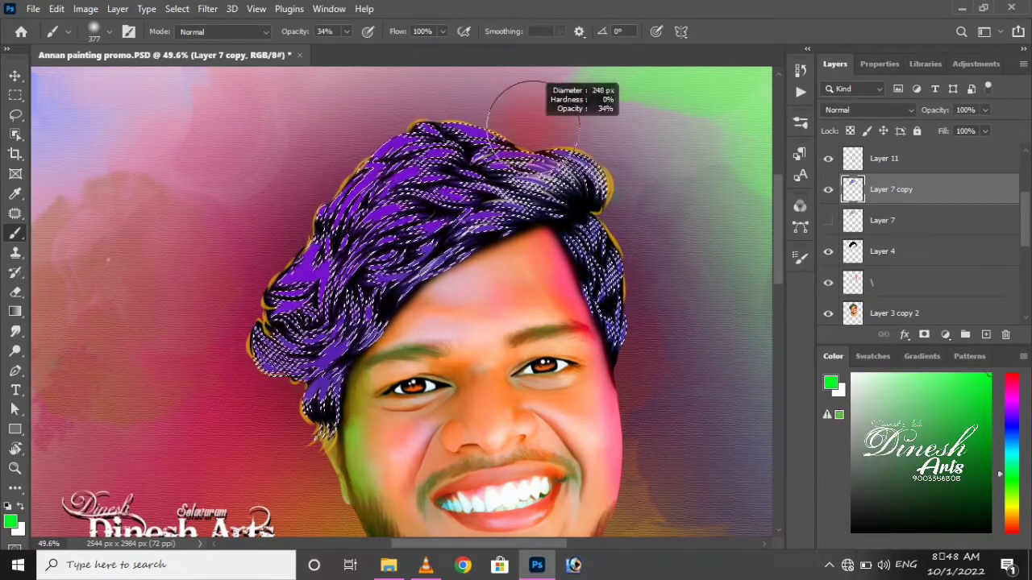
left_click_drag(484, 145, 581, 166)
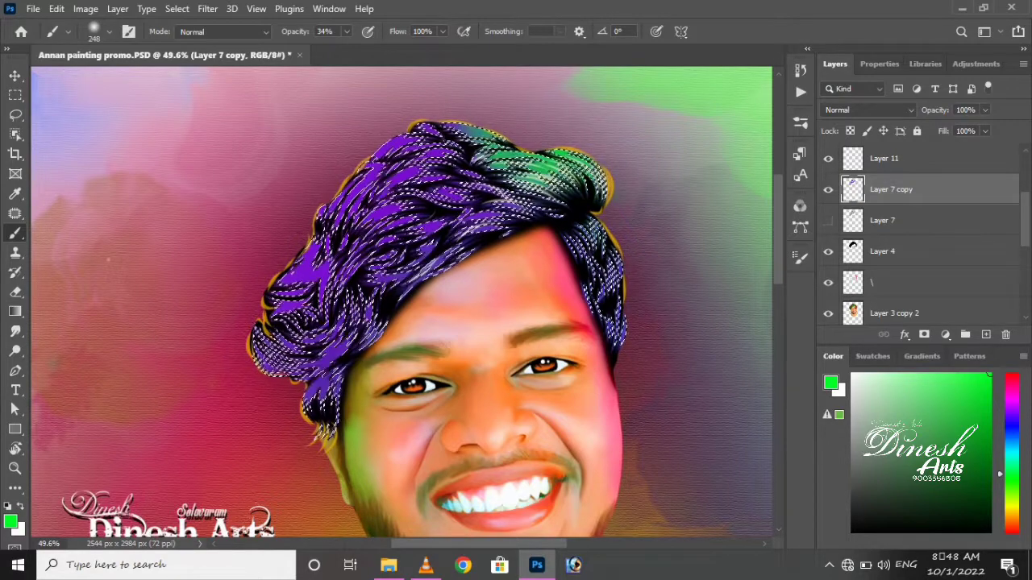
left_click_drag(403, 282, 512, 288)
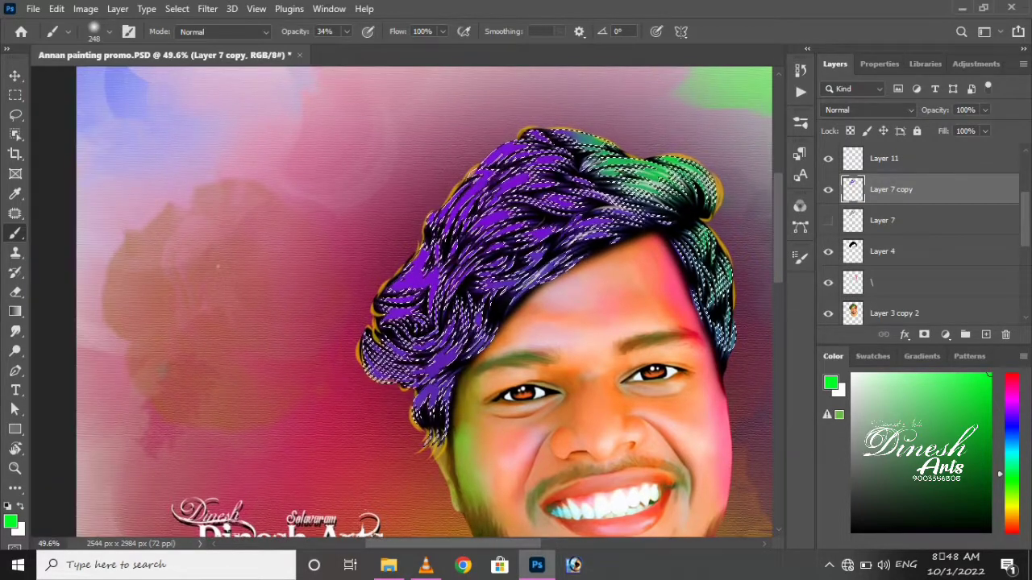
Extend the green across the top of the hair and paint the left edge strands magenta
left_click(1012, 395)
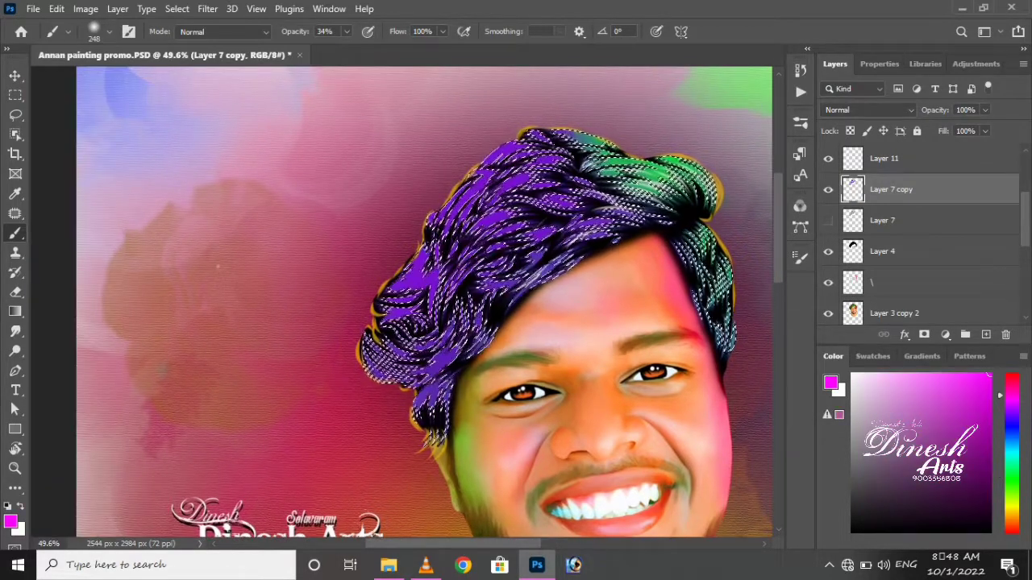
left_click(1011, 478)
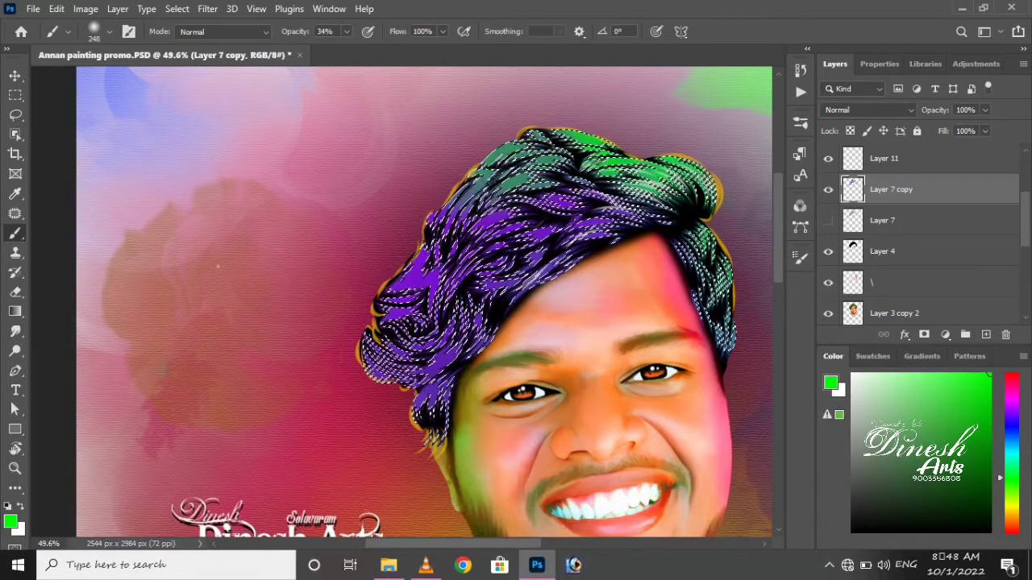
left_click(1012, 394)
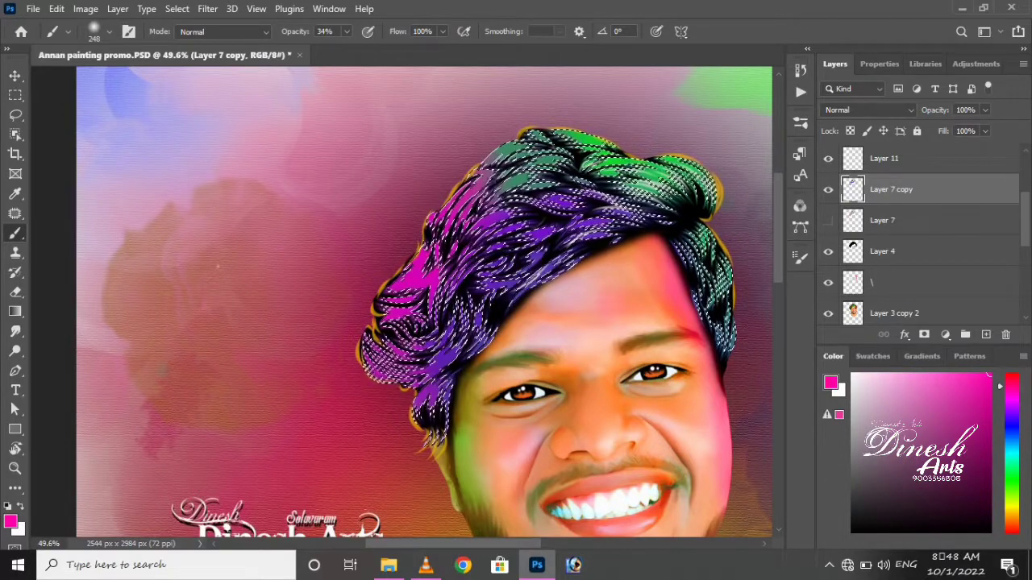
Paint yellow over the green top and right strands and over the magenta strands on the left edge of the hair
left_click(1011, 508)
scroll(402, 307, "up", 3)
scroll(402, 306, "right", 4)
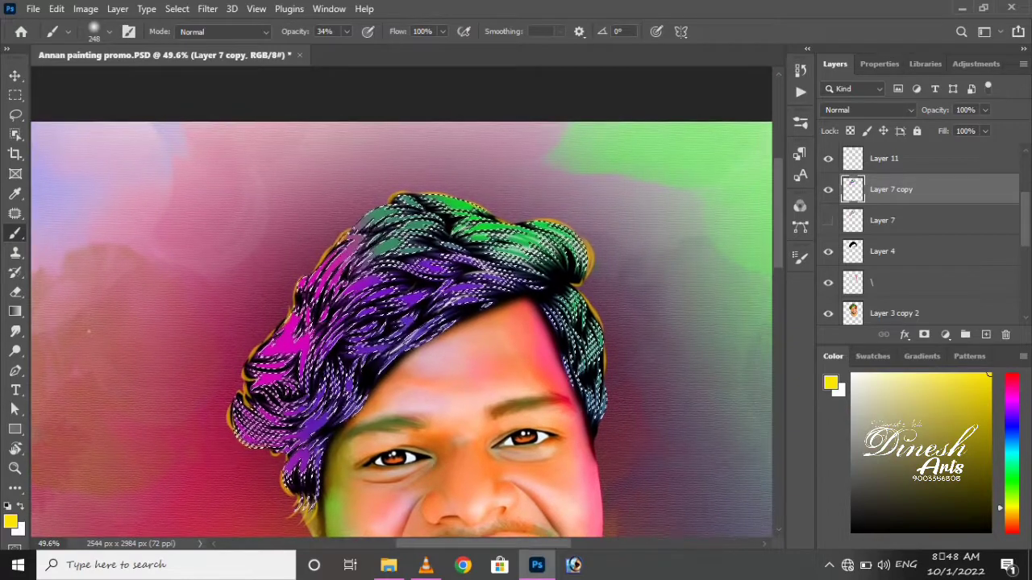
scroll(401, 329, "down", 1)
scroll(401, 329, "right", 1)
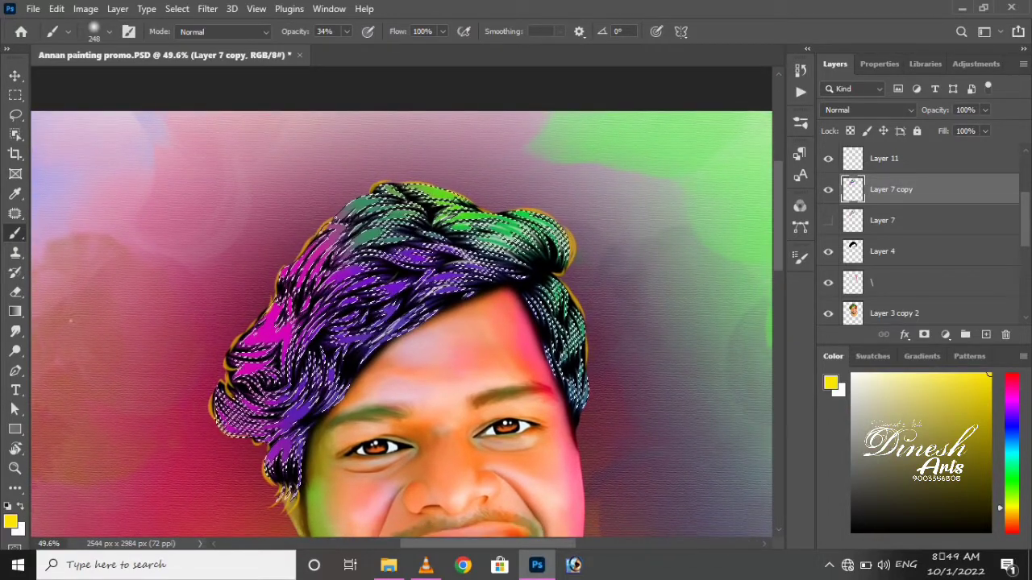
key("ctrl+d")
key("ctrl+shift+d")
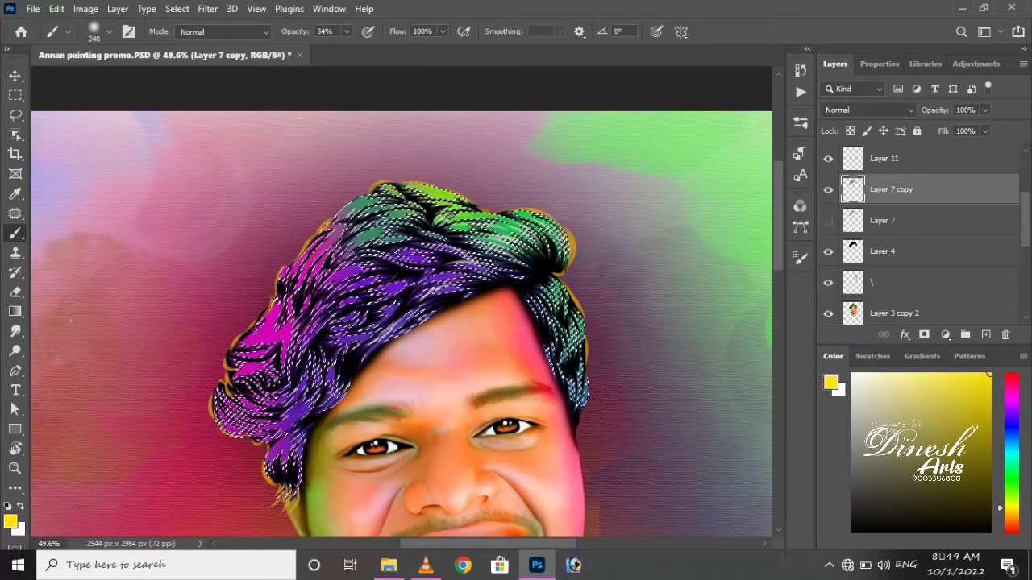
left_click_drag(71, 321, 235, 277)
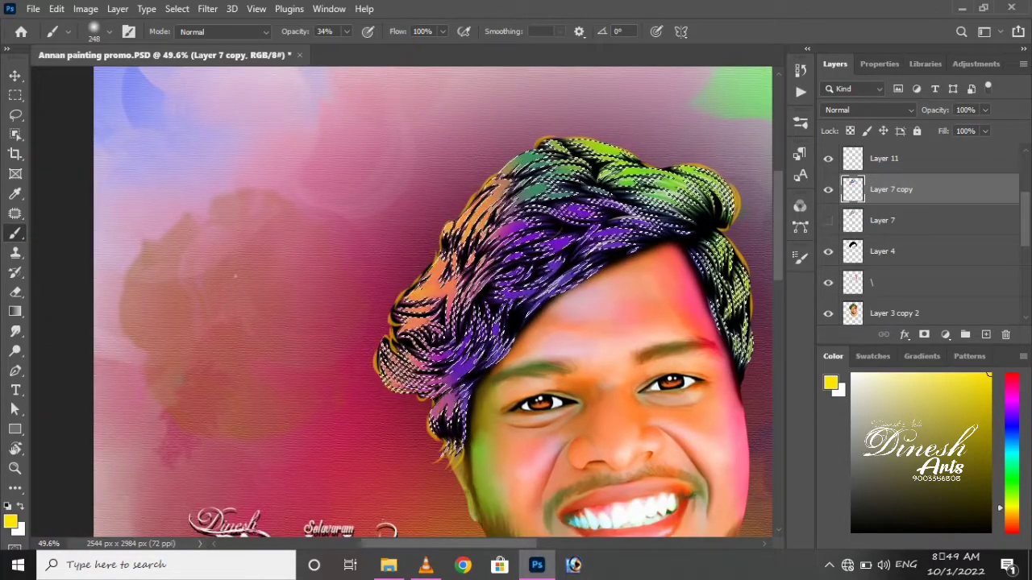
Paint crimson over the orange strands along the left edge of the hair
left_click(234, 276, "alt")
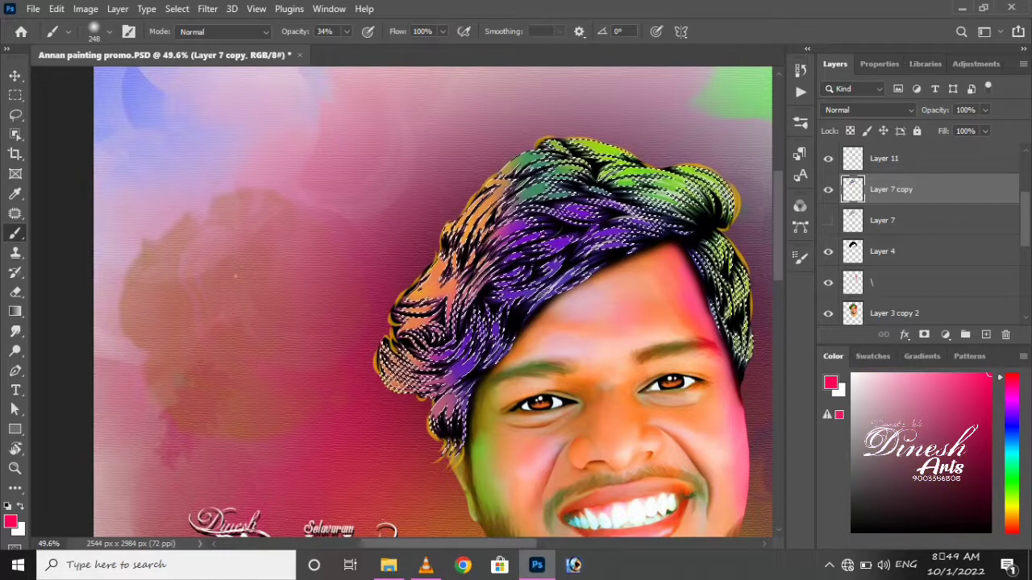
left_click_drag(407, 266, 464, 326)
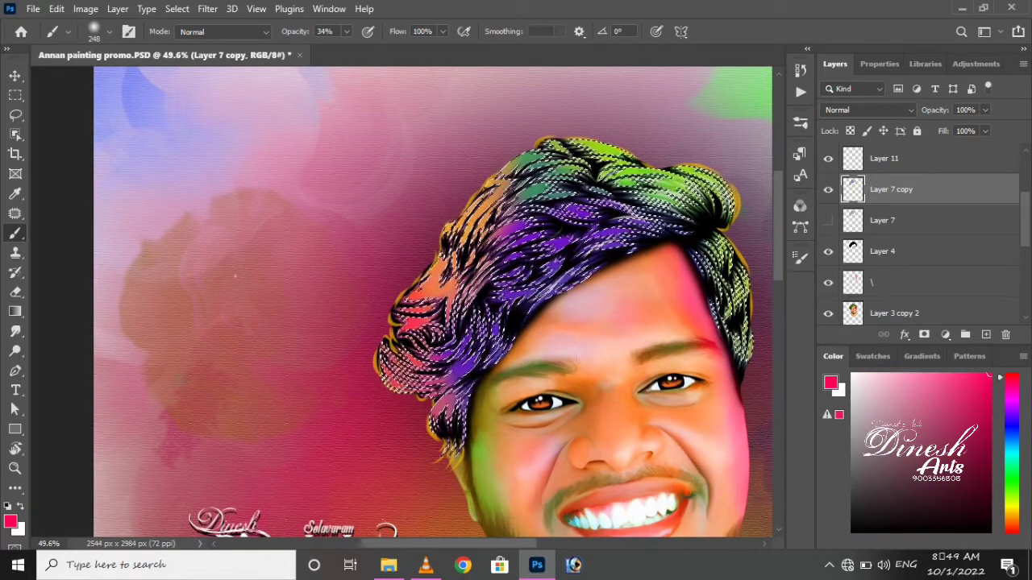
left_click_drag(235, 276, 181, 278)
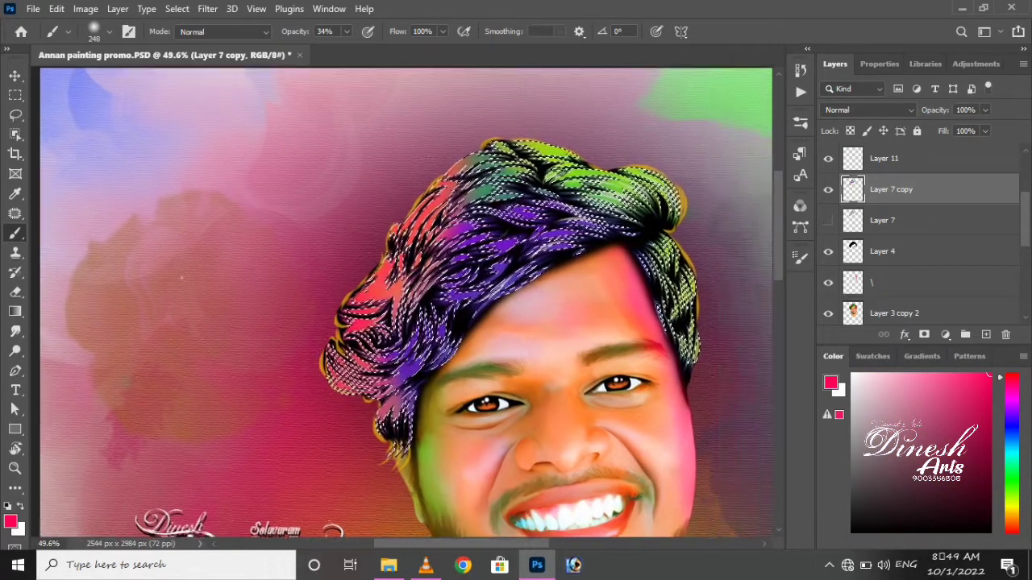
left_click(181, 278, "alt")
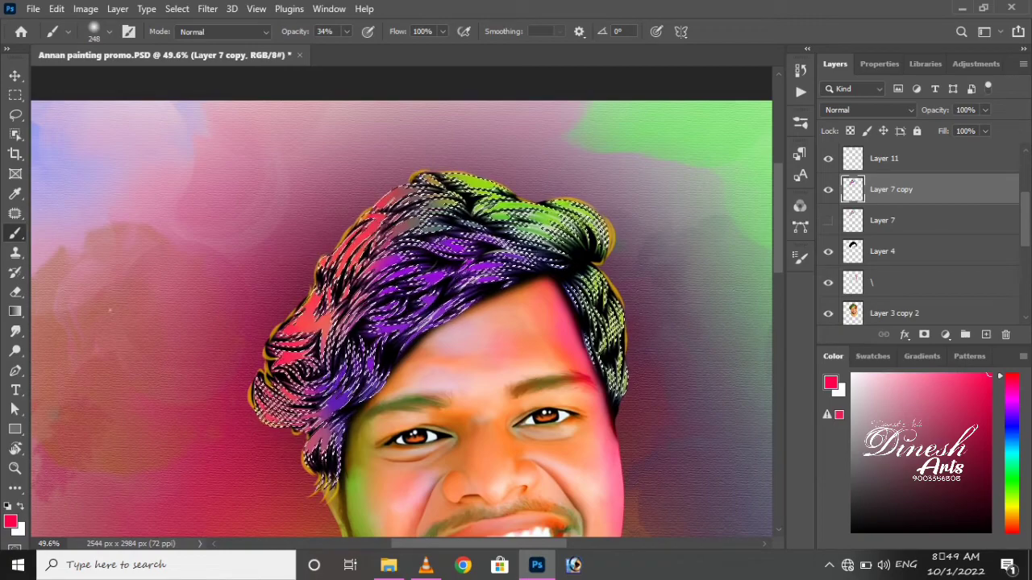
Paint magenta into the middle strands, then blue along the hairline and right side with a 131 px brush
scroll(401, 323, "right", 1)
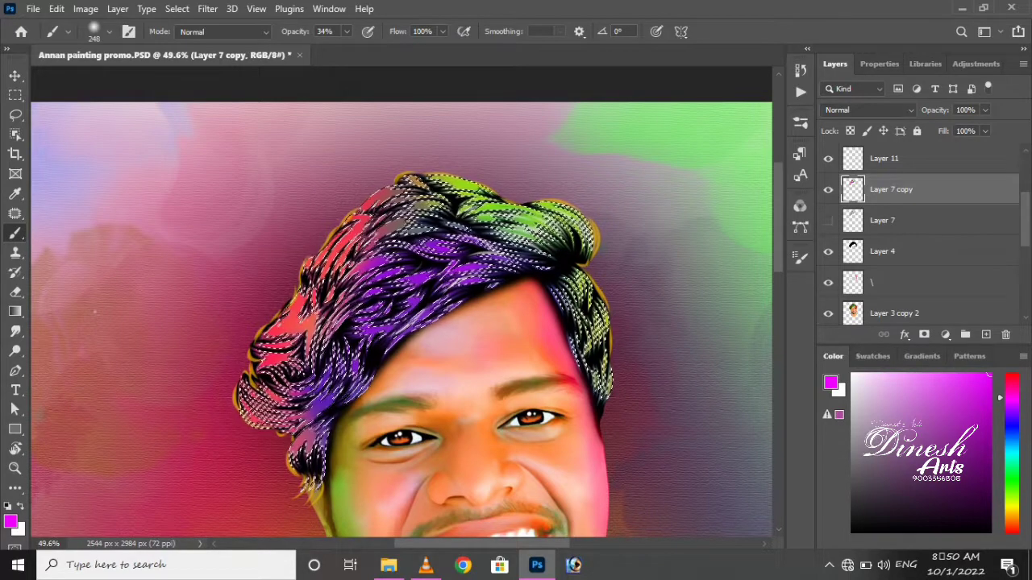
left_click_drag(537, 347, 516, 346)
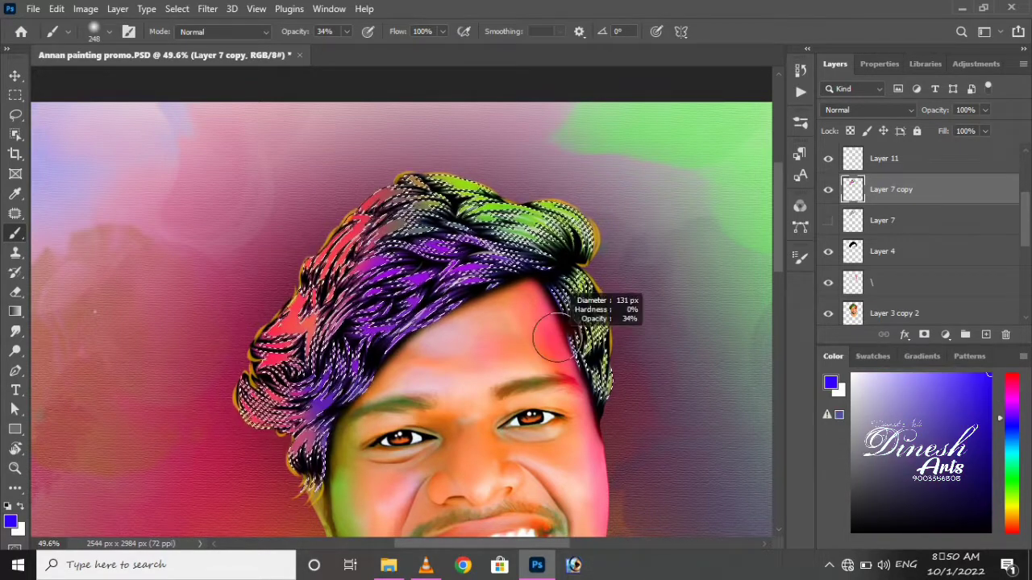
scroll(401, 325, "left", 2)
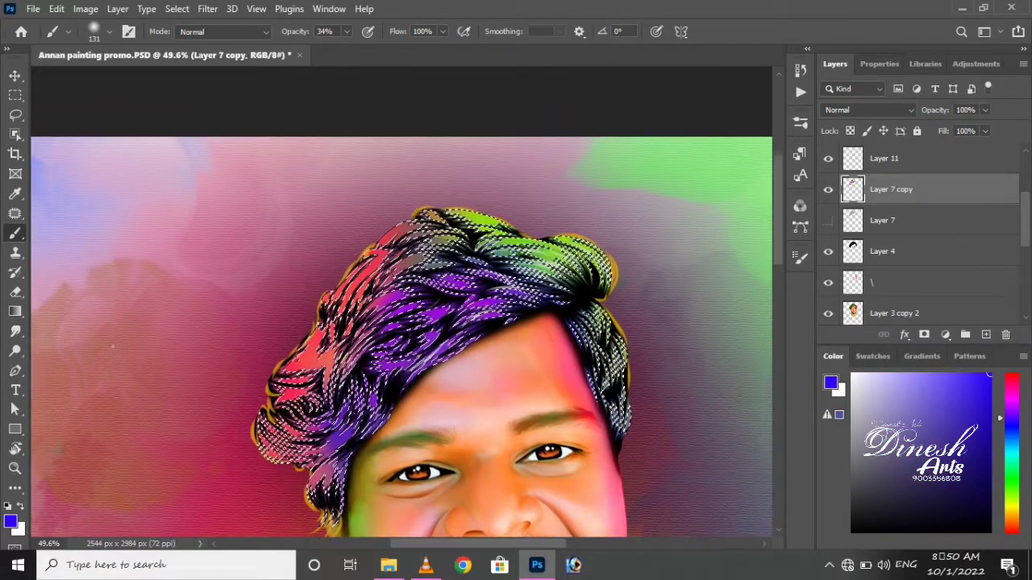
Examine the recoloured hair with the strand selection turned off and on again
scroll(401, 324, "up", 1)
key("ctrl+d")
scroll(402, 325, "up", 1)
scroll(402, 325, "left", 1)
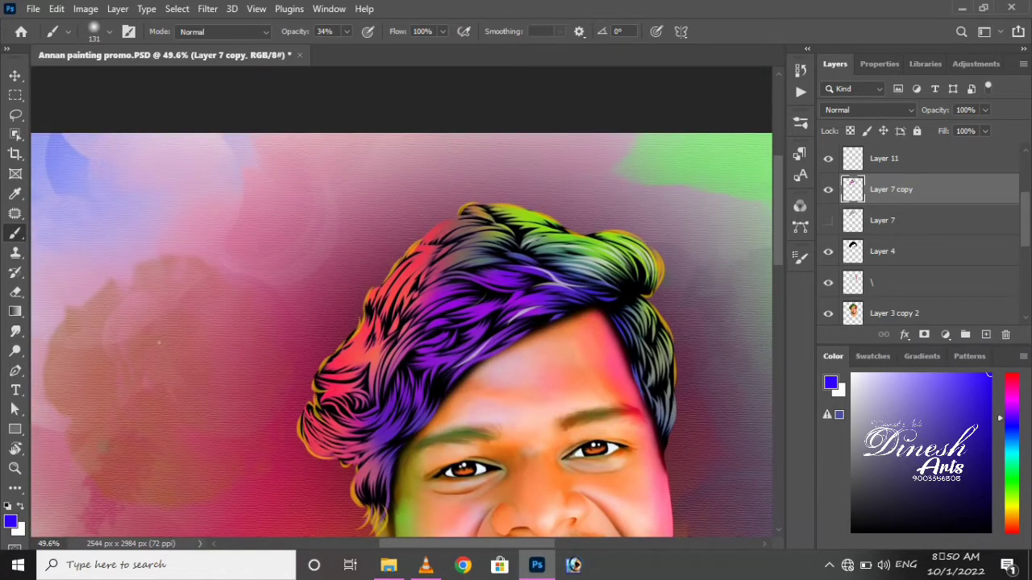
scroll(401, 324, "down", 1)
scroll(402, 325, "right", 1)
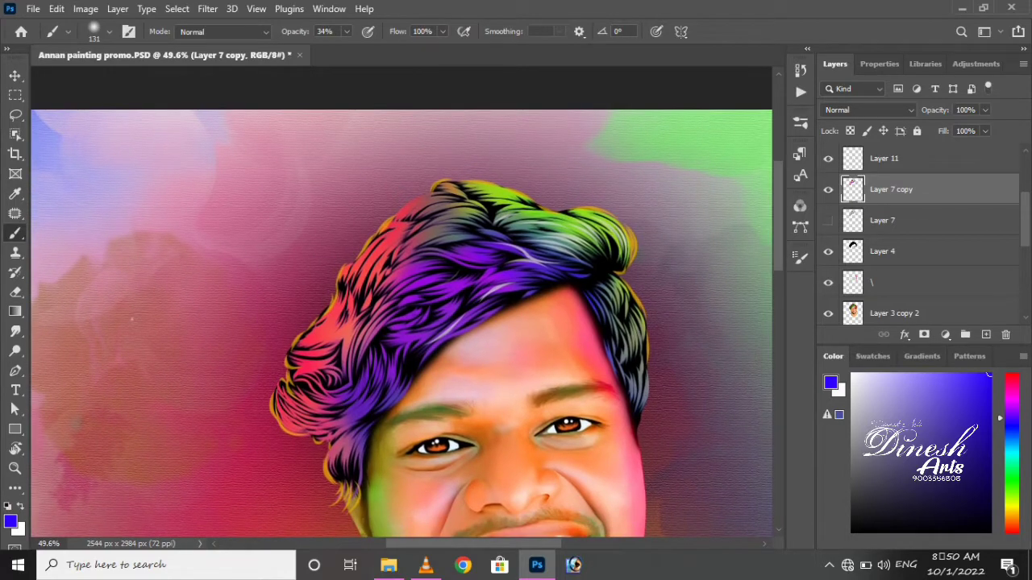
key("ctrl+shift+d")
scroll(401, 325, "down", 5)
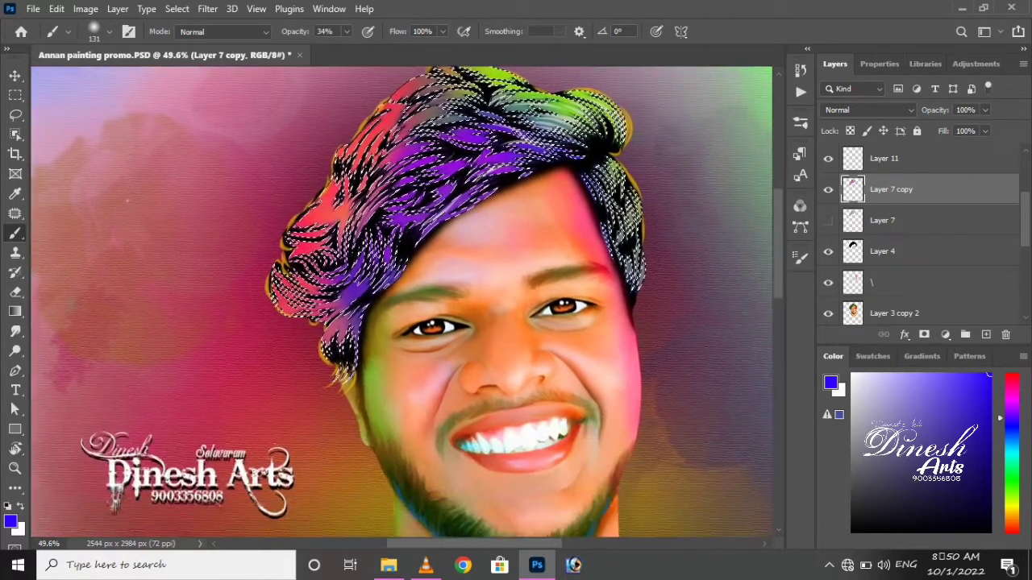
scroll(401, 301, "up", 3)
scroll(401, 300, "right", 1)
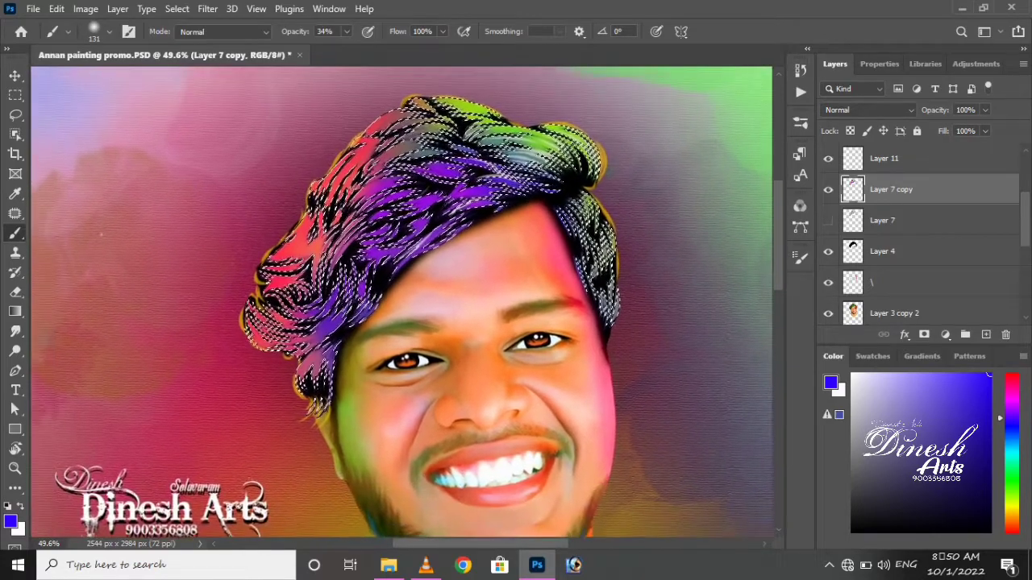
scroll(101, 234, "up", 3)
scroll(101, 233, "left", 2)
key("ctrl+d")
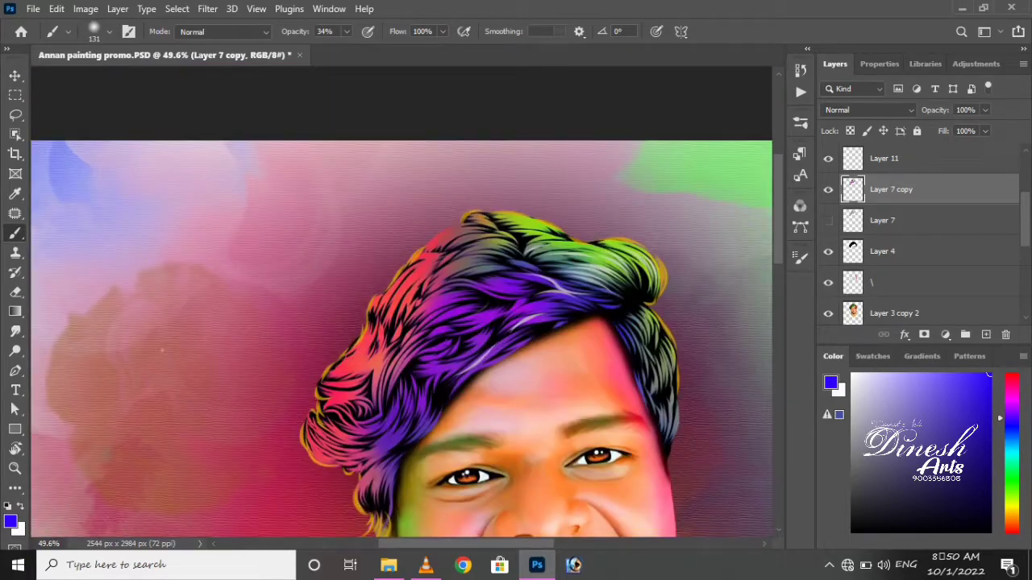
scroll(401, 322, "down", 2)
key("ctrl+shift+d")
scroll(401, 322, "down", 1)
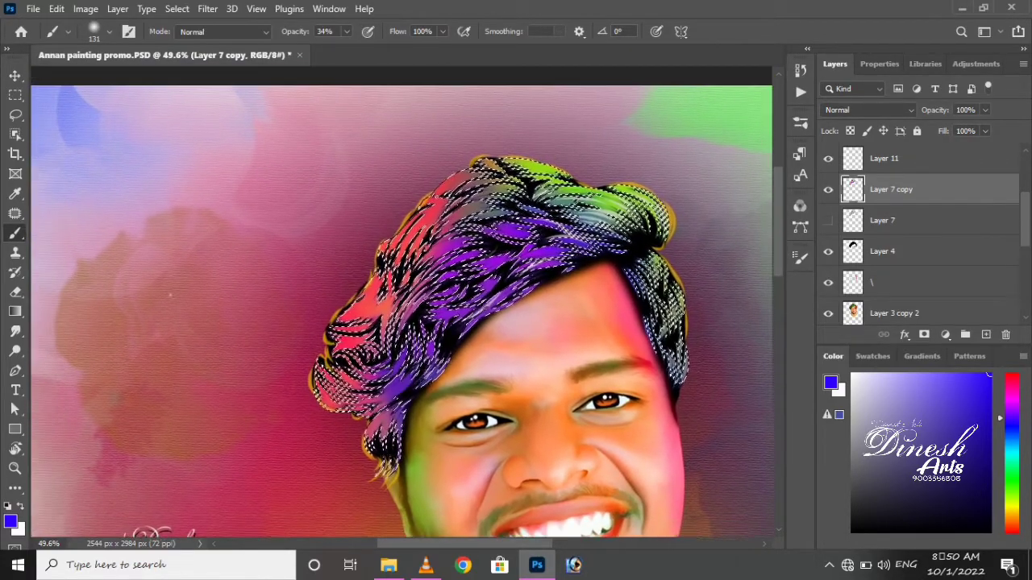
key("ctrl+d")
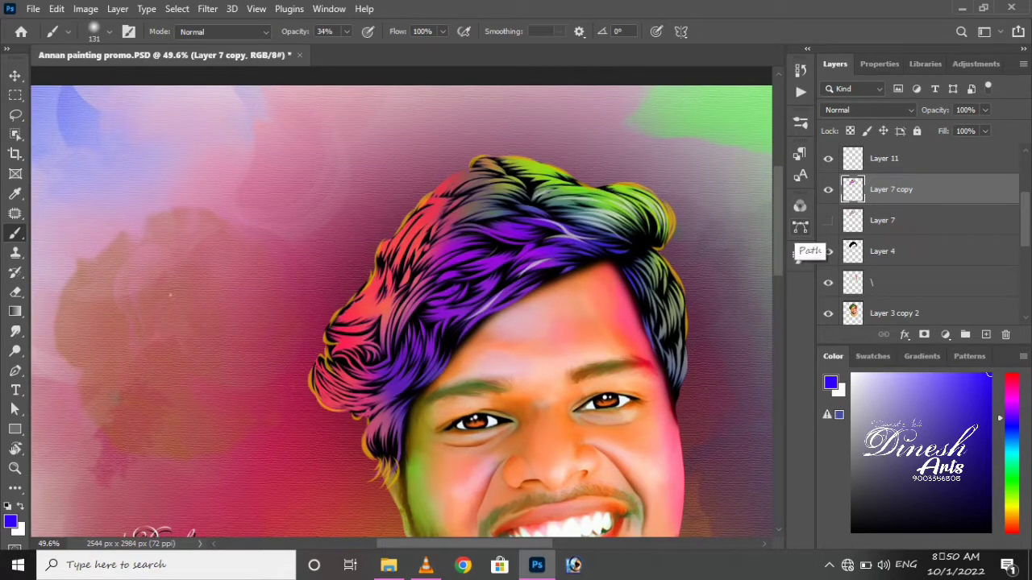
Compare the hair with Layer 7 copy hidden and shown
left_click(828, 189)
right_click(890, 189)
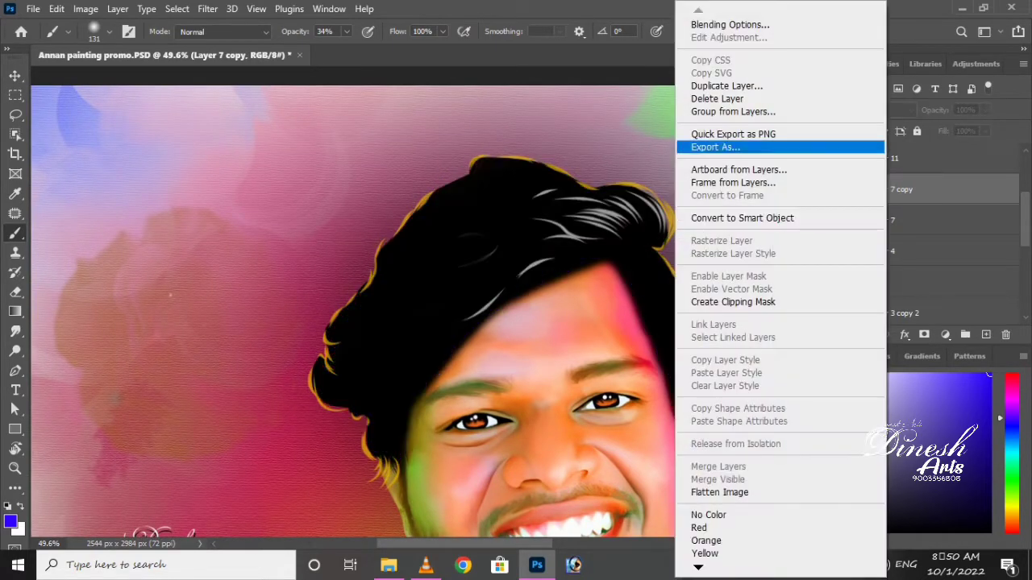
key("Escape")
left_click(827, 189)
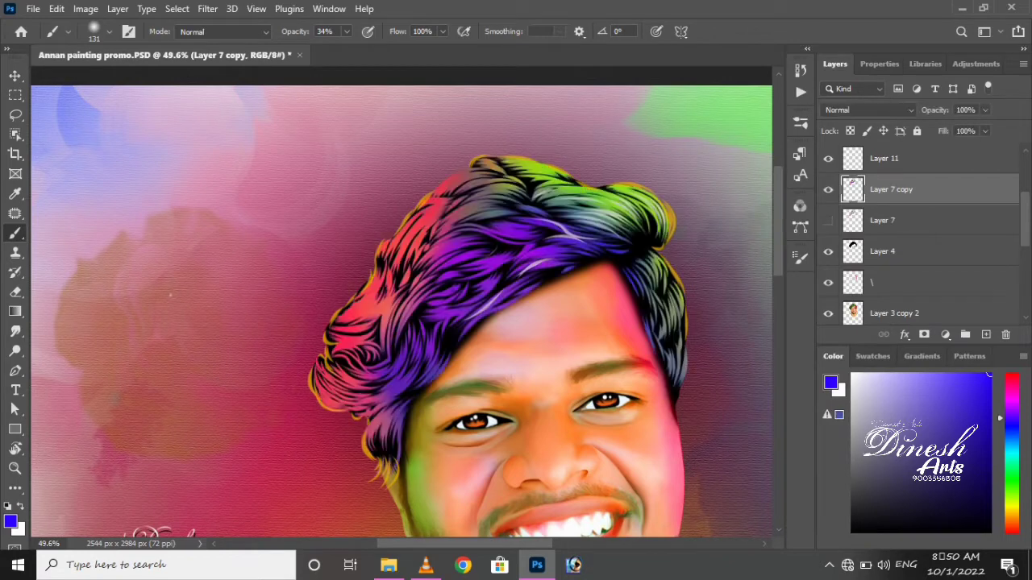
Desaturate Layer 7 copy completely by setting Hue/Saturation's saturation to -100
key("ctrl+u")
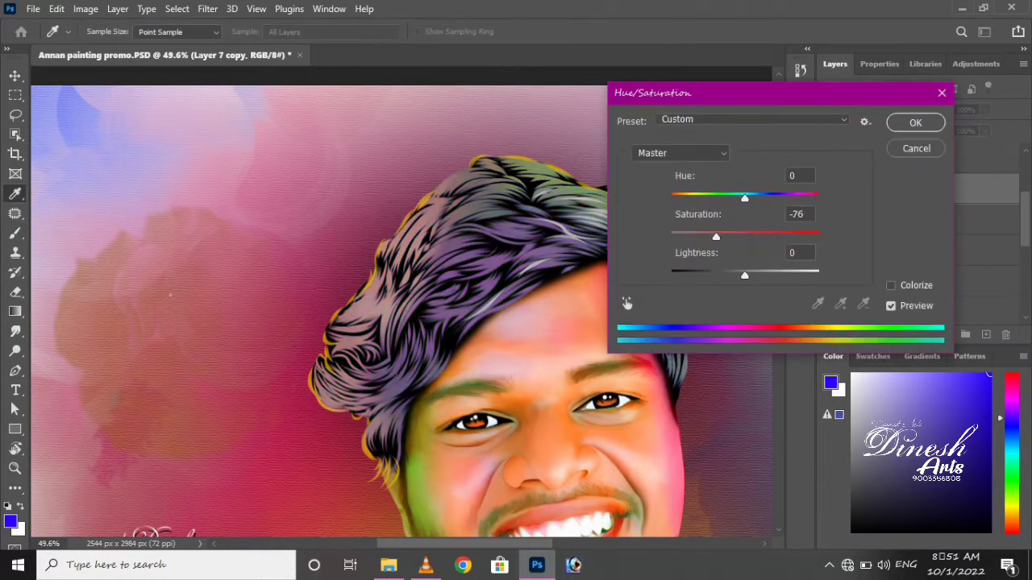
key("shift+Down")
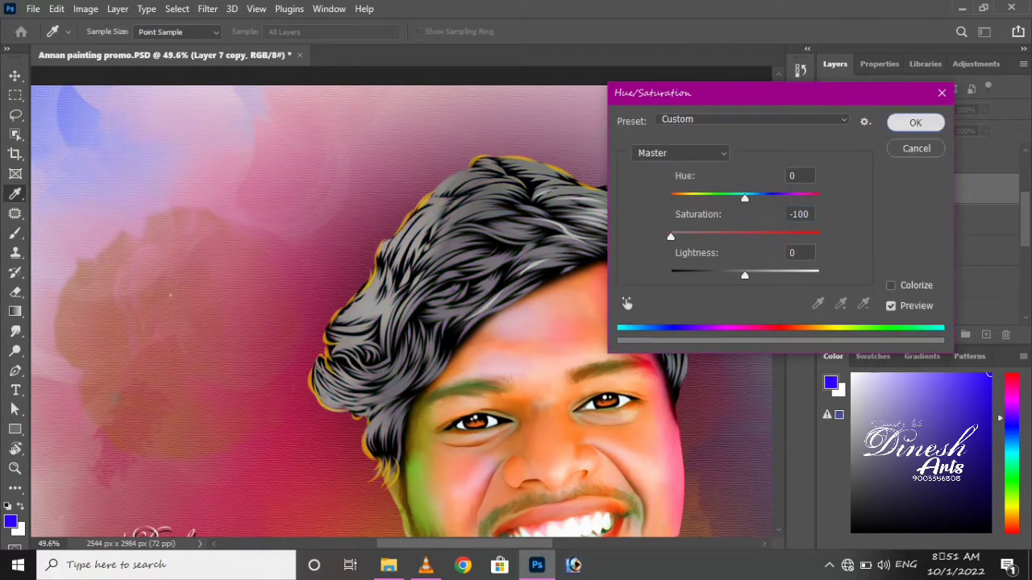
key("Return")
Paint the selected grey strands blue with a 571 px brush at 52% opacity, and tint the left side crimson
key("b")
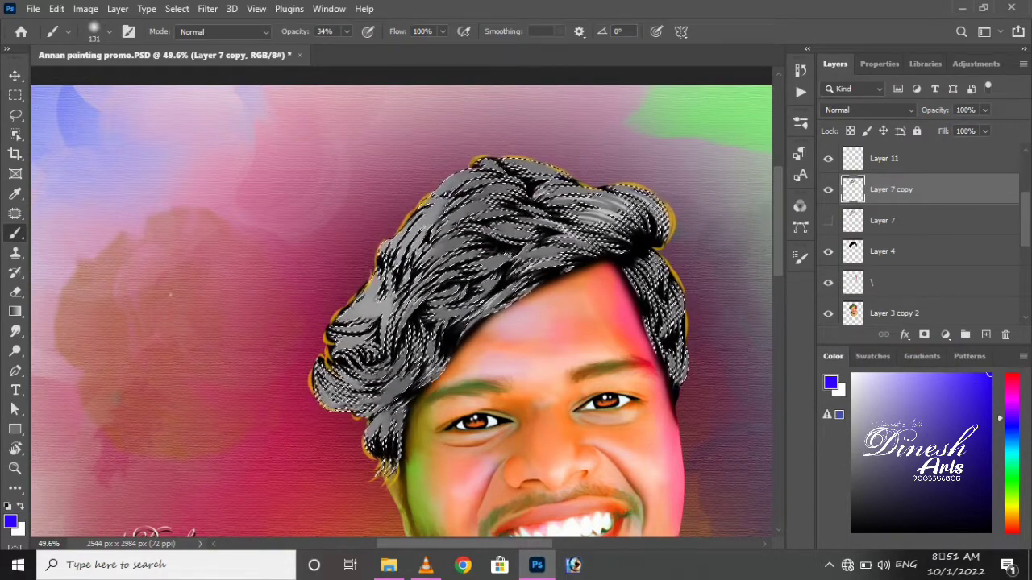
left_click_drag(367, 176, 403, 214)
key("5")
key("2")
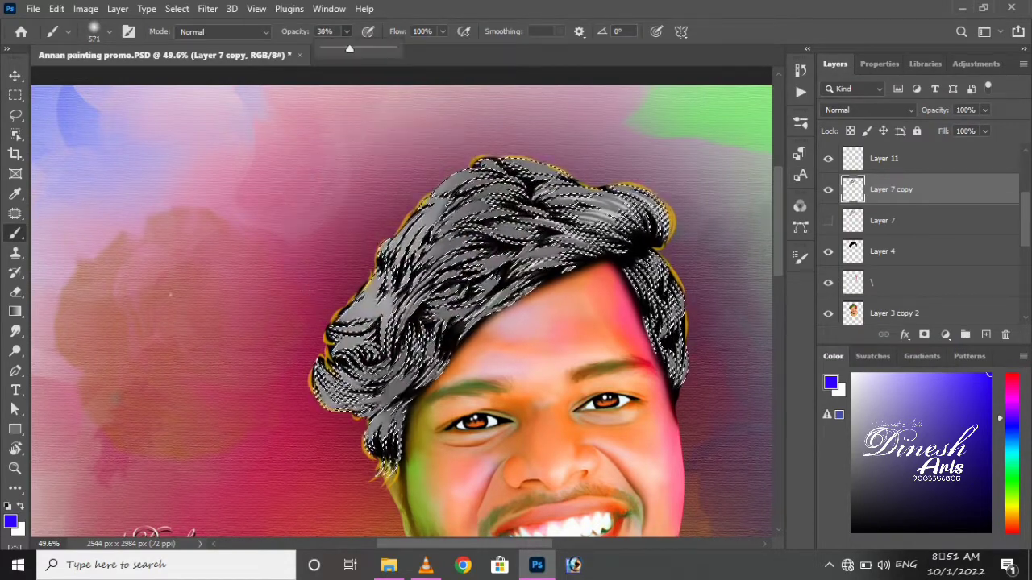
left_click_drag(378, 339, 523, 218)
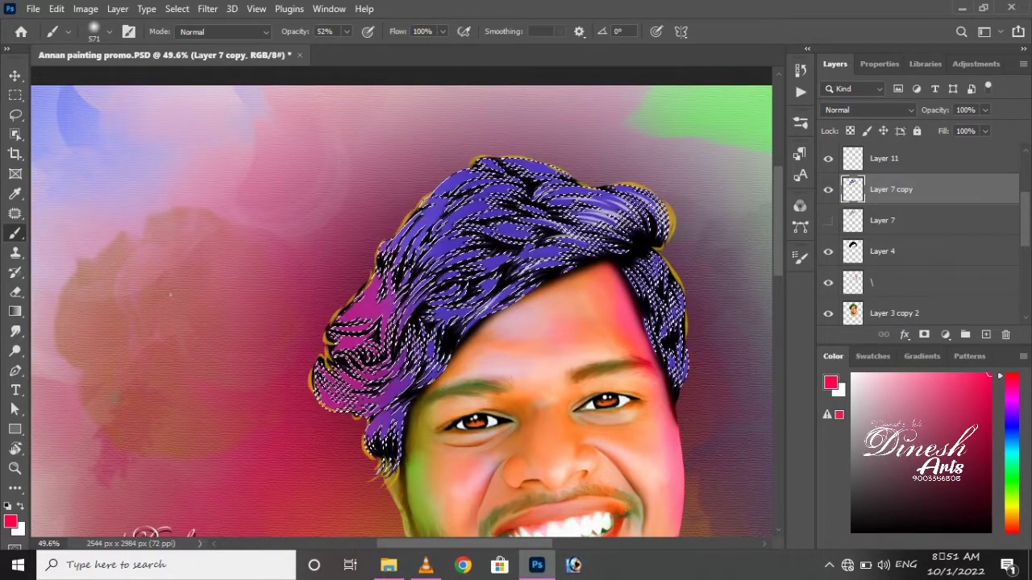
Paint green over the top strands of the hair with a 236 px brush
scroll(402, 306, "up", 2)
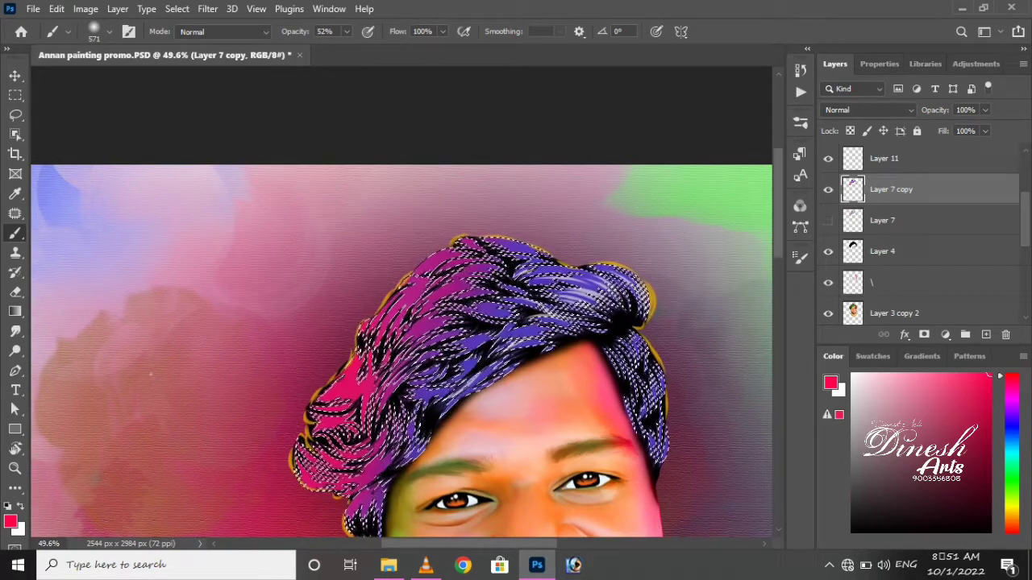
left_click(1011, 482)
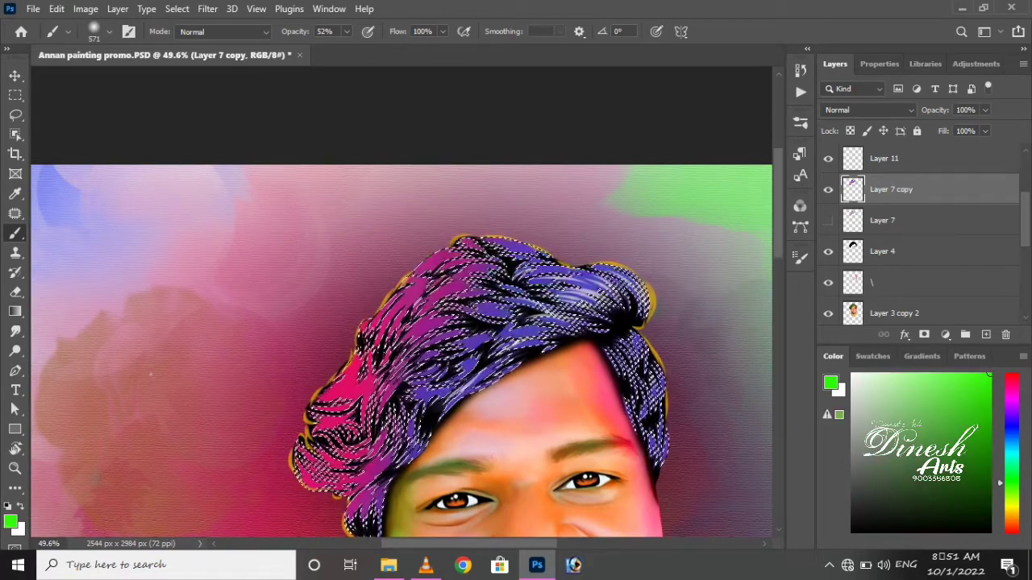
left_click_drag(411, 282, 556, 258)
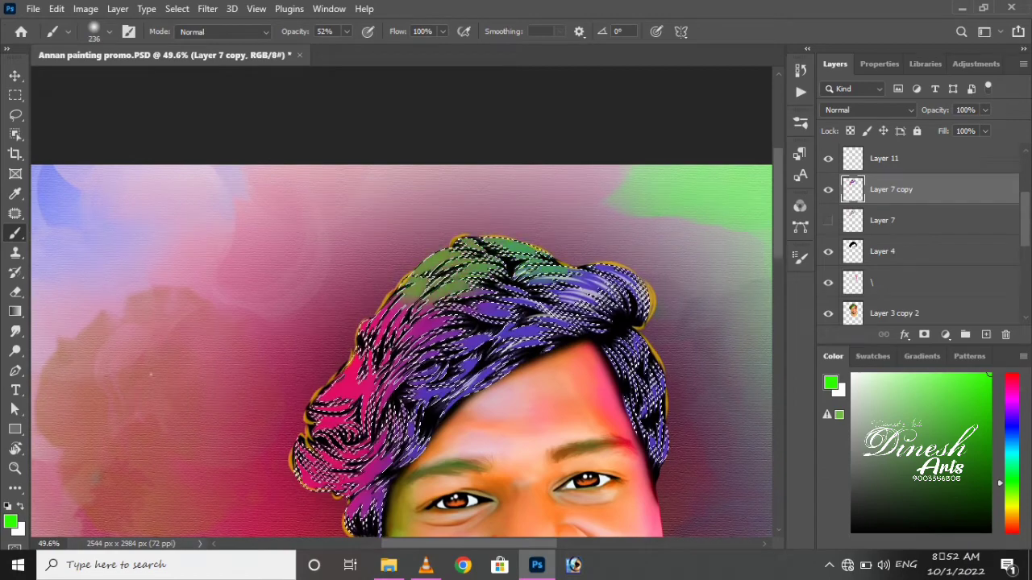
Undo the last green stroke and repaint green at 39% brush opacity over the hair's top and right-hand strands
key("ctrl+z")
left_click(346, 31)
mouse_move(348, 48)
left_mouse_down()
mouse_move(322, 48)
mouse_move(339, 49)
left_mouse_up()
right_click(306, 93)
key("Escape")
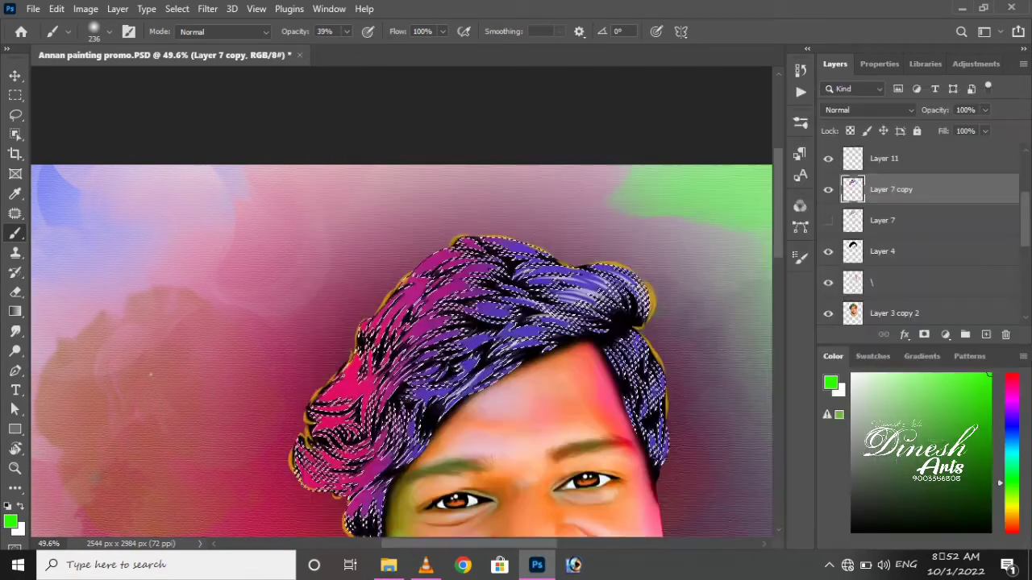
left_click_drag(507, 266, 628, 282)
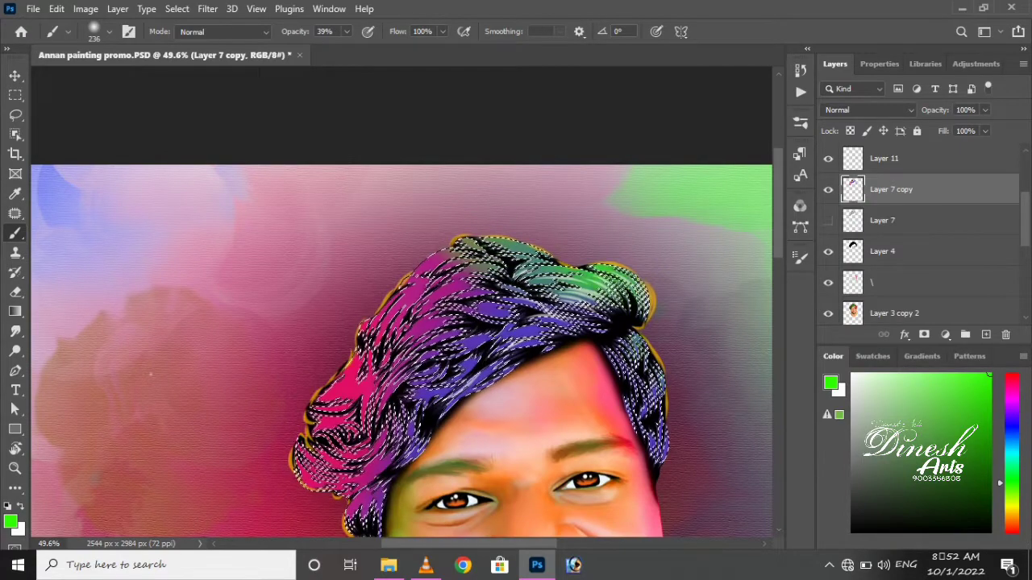
scroll(401, 323, "down", 2)
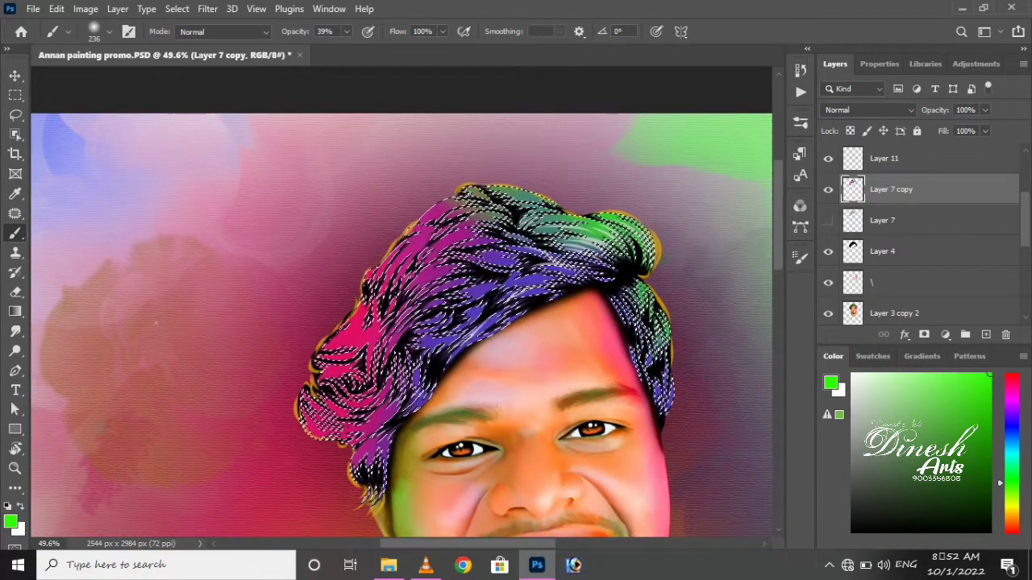
Tint the crimson strands on the left side of the hair with yellow at 13% brush opacity, and deselect
mouse_move(156, 322)
left_mouse_down()
mouse_move(247, 313)
mouse_move(203, 340)
mouse_move(165, 301)
left_mouse_up()
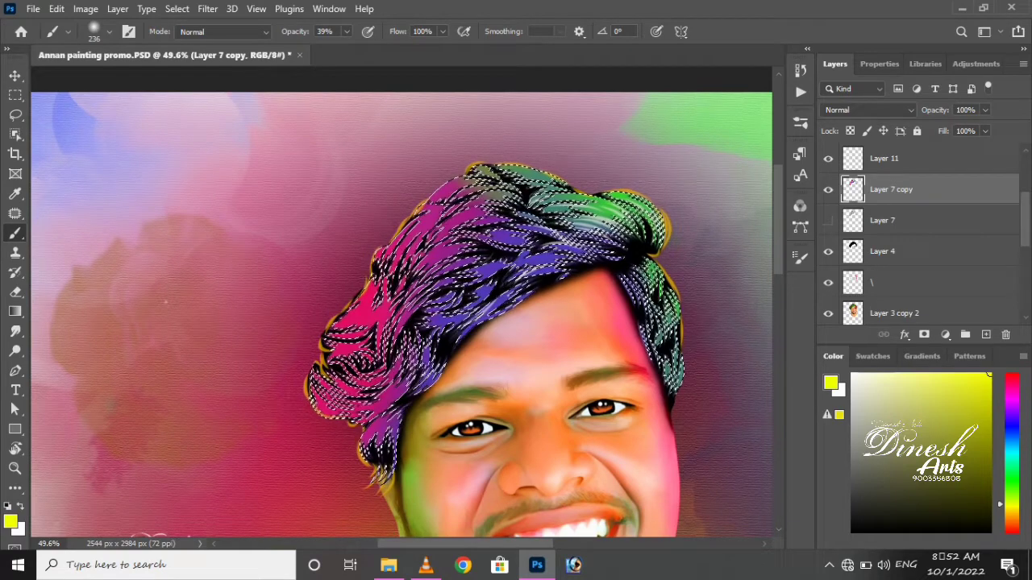
left_click(346, 32)
left_click_drag(347, 49, 328, 49)
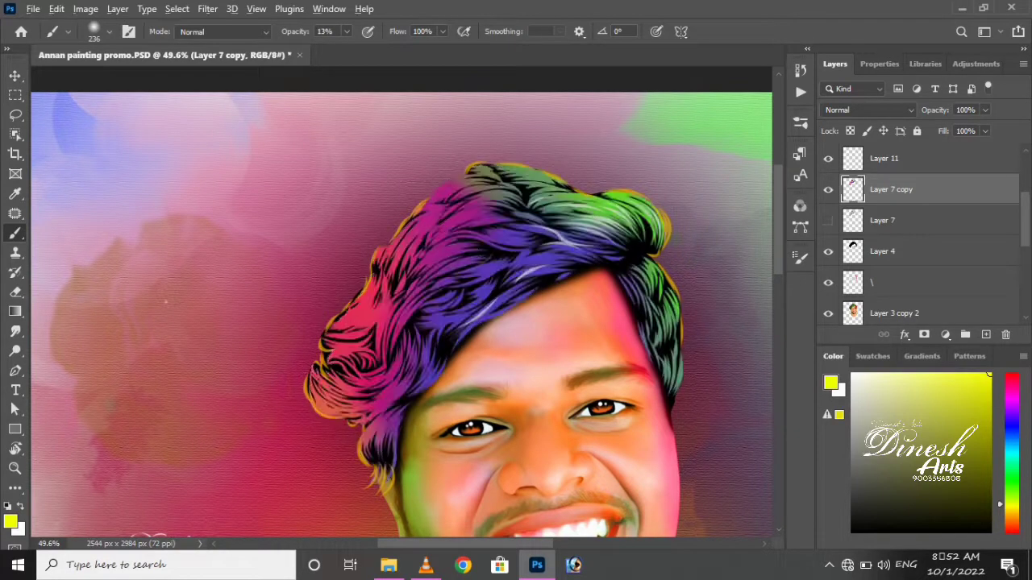
scroll(401, 315, "down", 5)
scroll(401, 315, "up", 5)
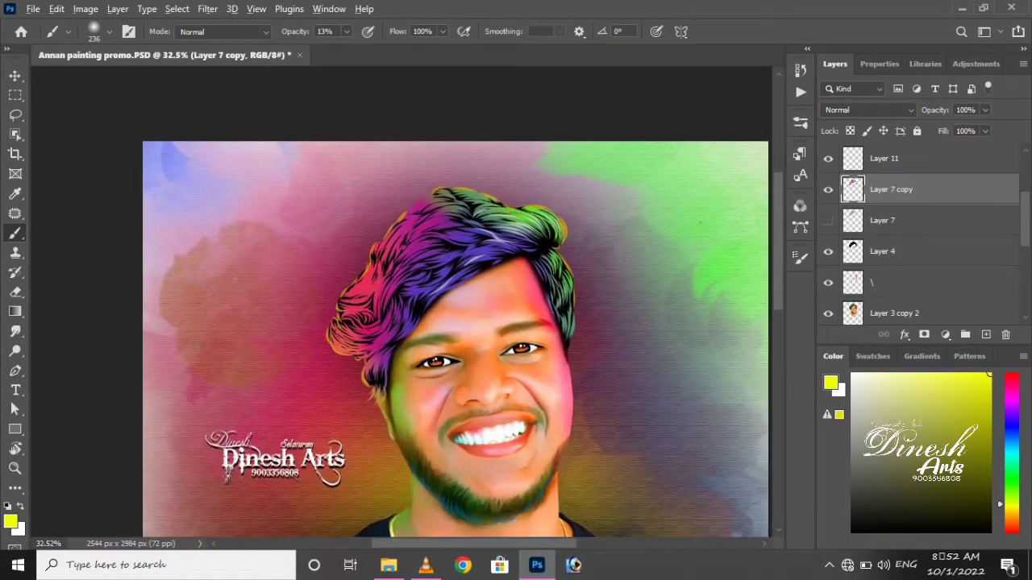
Hide the Background copy layer and show Layer 3 copy over the painted background
scroll(449, 259, "up", 4)
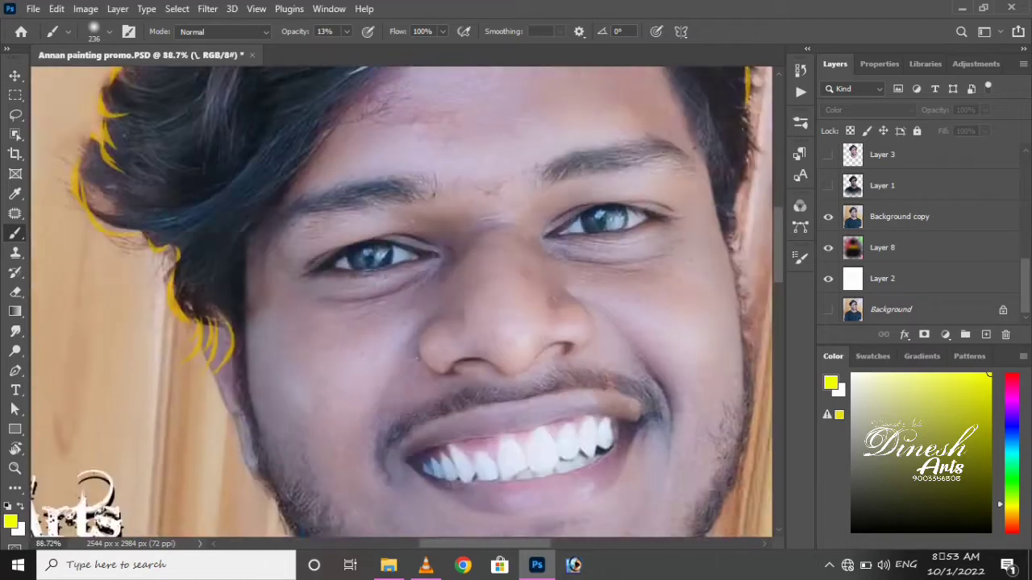
scroll(504, 279, "down", 3)
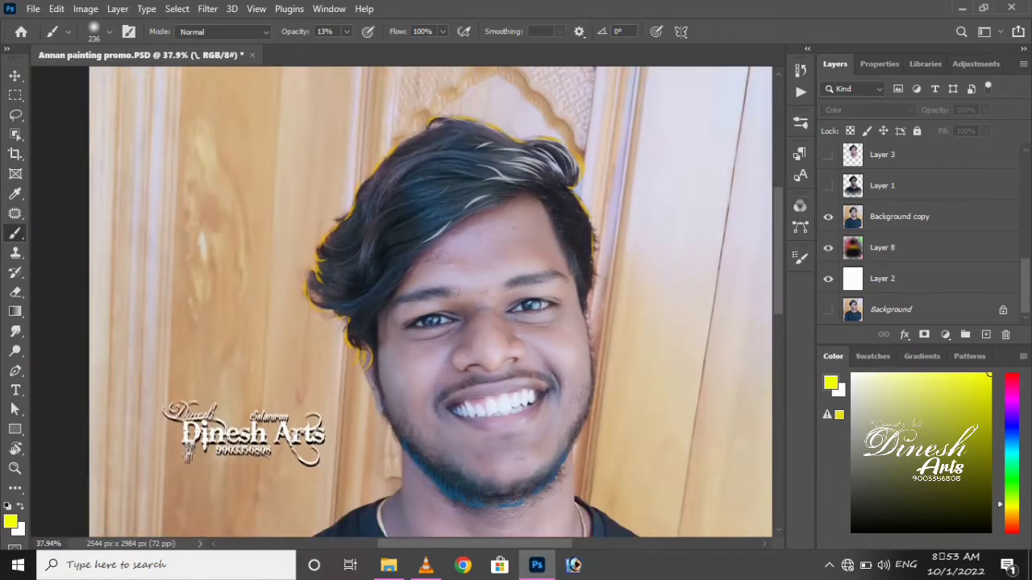
left_click(895, 216)
left_click(828, 216)
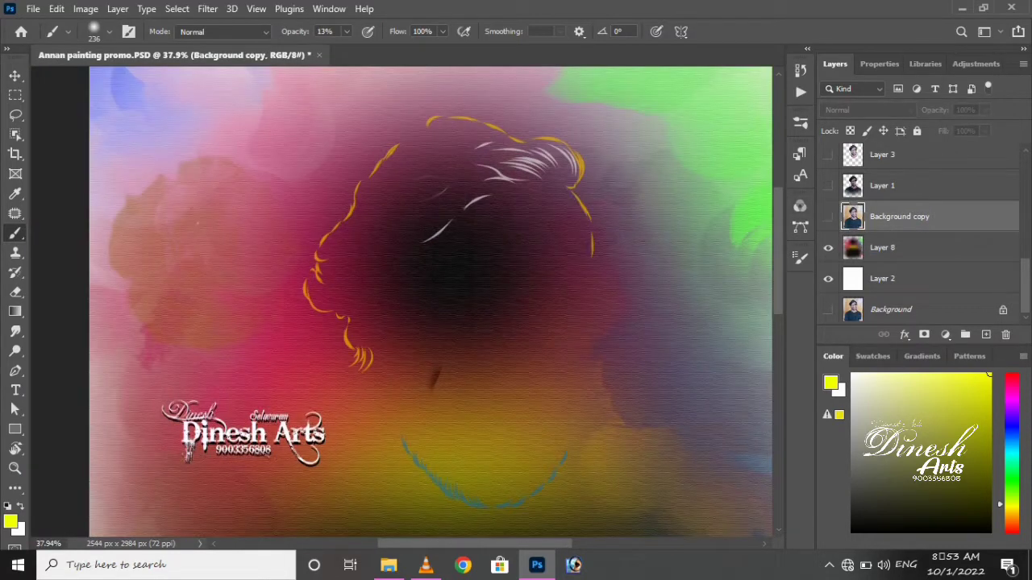
scroll(923, 234, "up", 1)
scroll(923, 233, "up", 2)
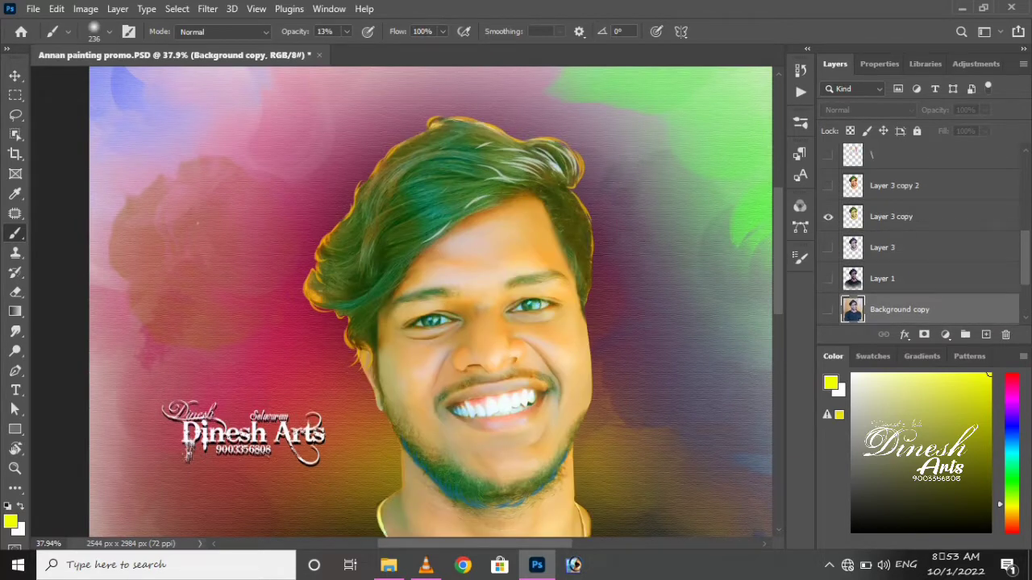
Show Layer 3 copy 2, the \ layer, the black hair base on Layer 4 and the coloured strands on Layer 7
left_click(828, 185)
scroll(828, 185, "up", 2)
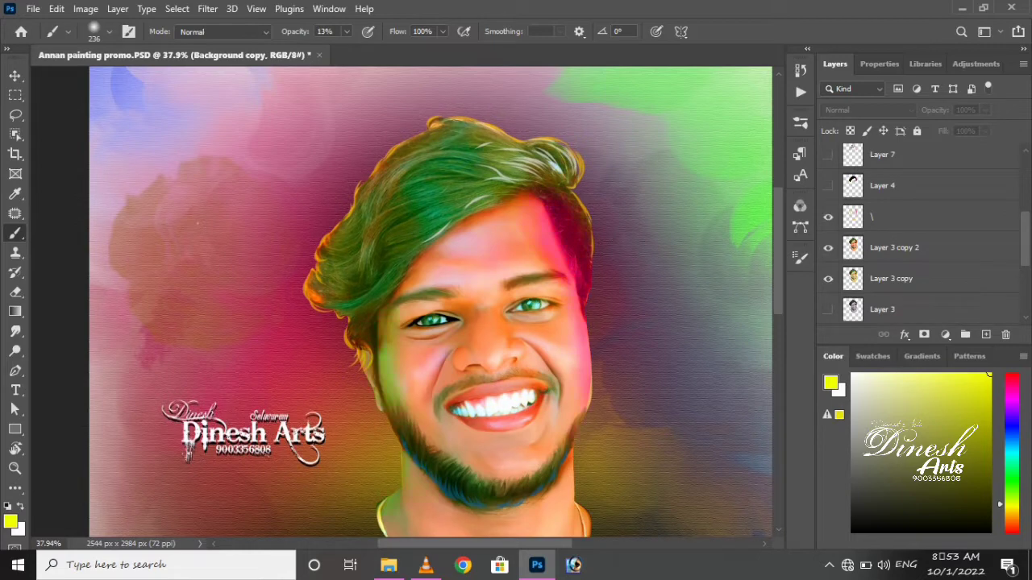
left_click(827, 185)
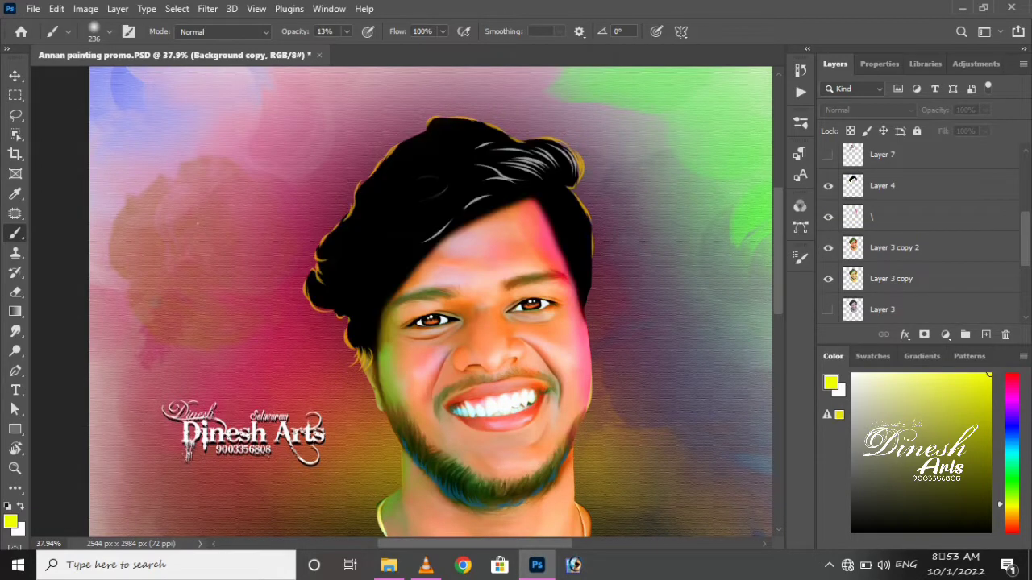
scroll(923, 234, "up", 1)
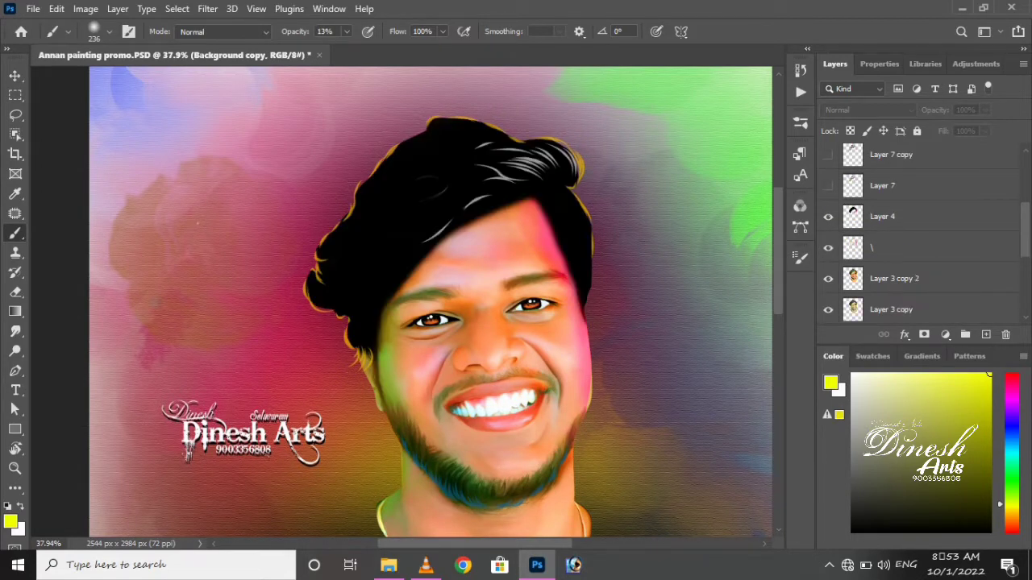
scroll(923, 234, "up", 1)
left_click(827, 155)
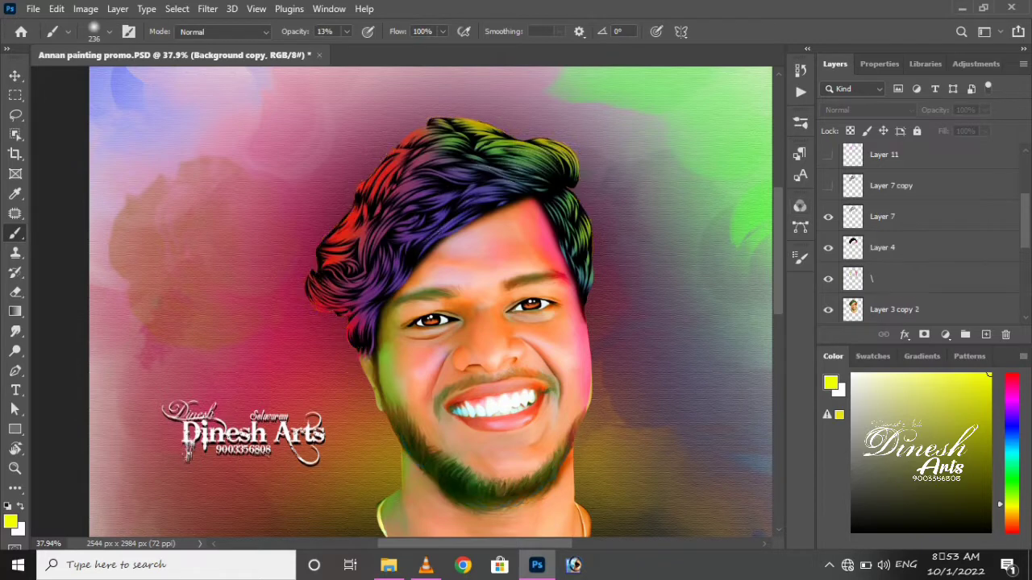
Show the hair highlights on Layer 11 and the shirt on Layer 1
left_click(828, 155)
left_click(827, 154)
left_click(828, 155)
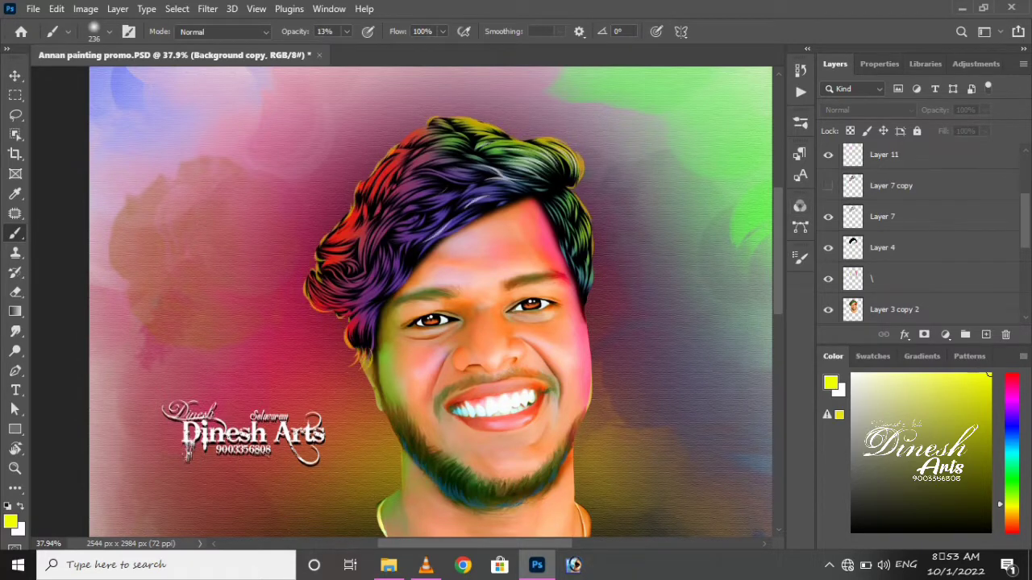
scroll(435, 302, "up", 4)
scroll(923, 234, "down", 3)
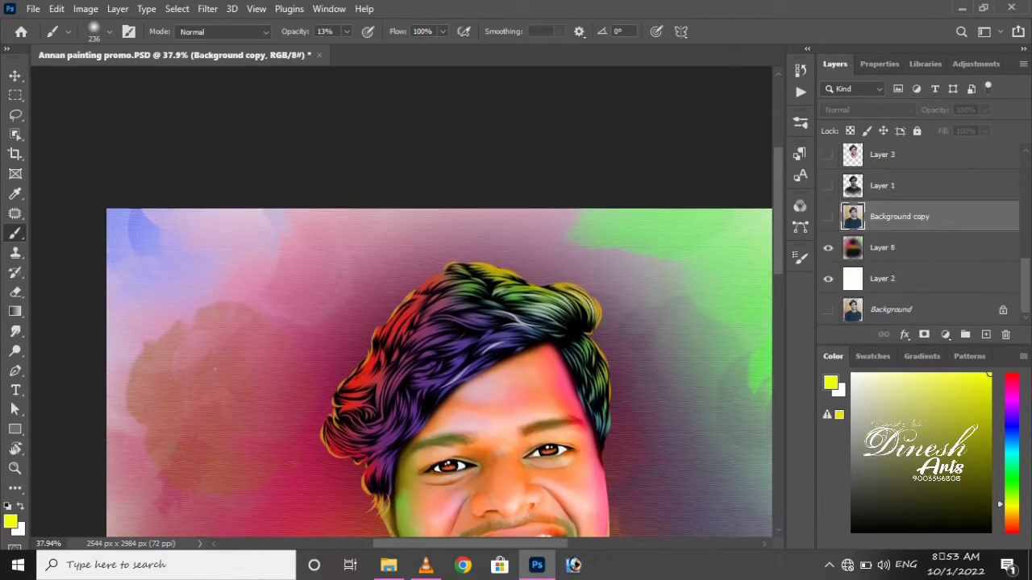
scroll(403, 302, "down", 3)
scroll(403, 302, "down", 4)
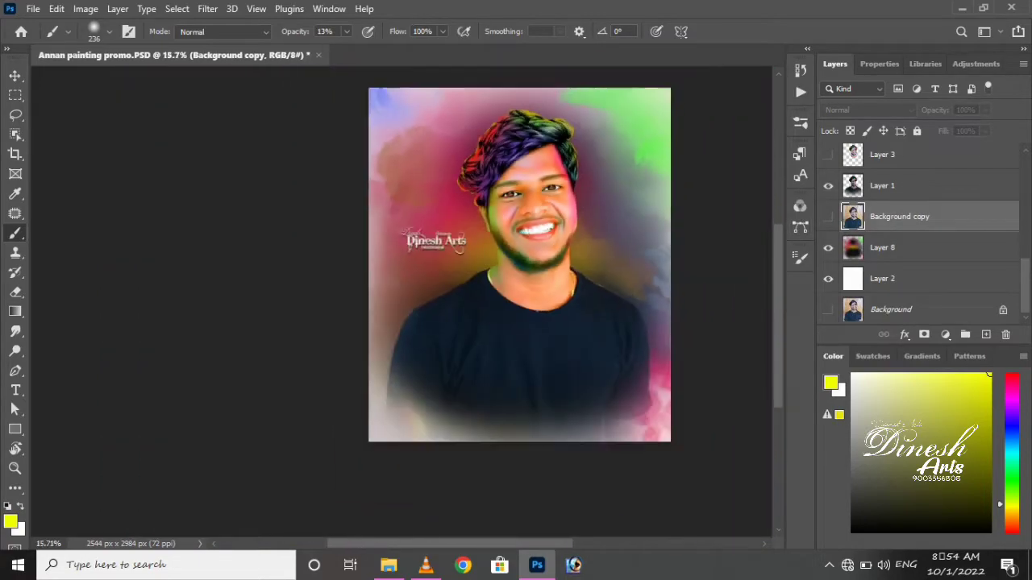
Examine the coloured hair strands up close and the complete portrait, with Layer 1 selected
scroll(403, 302, "up", 5)
scroll(140, 221, "down", 4)
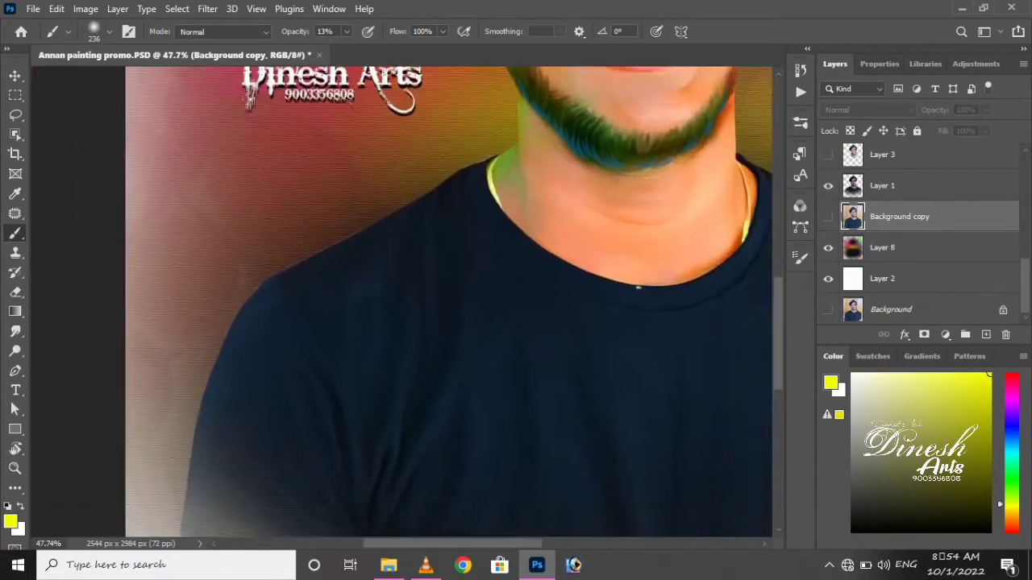
scroll(140, 221, "up", 7)
scroll(194, 396, "up", 5)
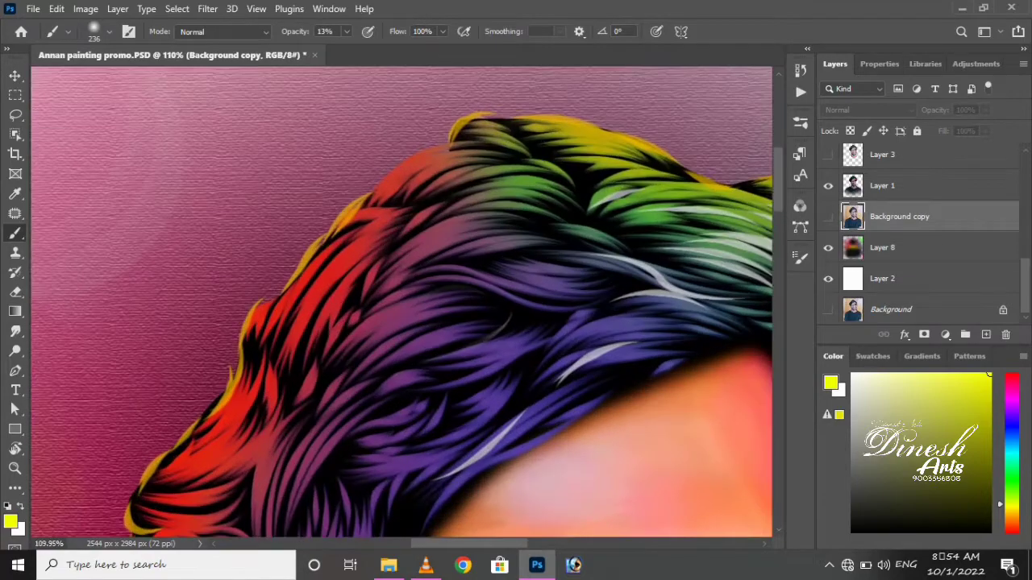
scroll(194, 397, "down", 2)
scroll(194, 397, "up", 3)
scroll(403, 302, "down", 2)
scroll(403, 302, "down", 3)
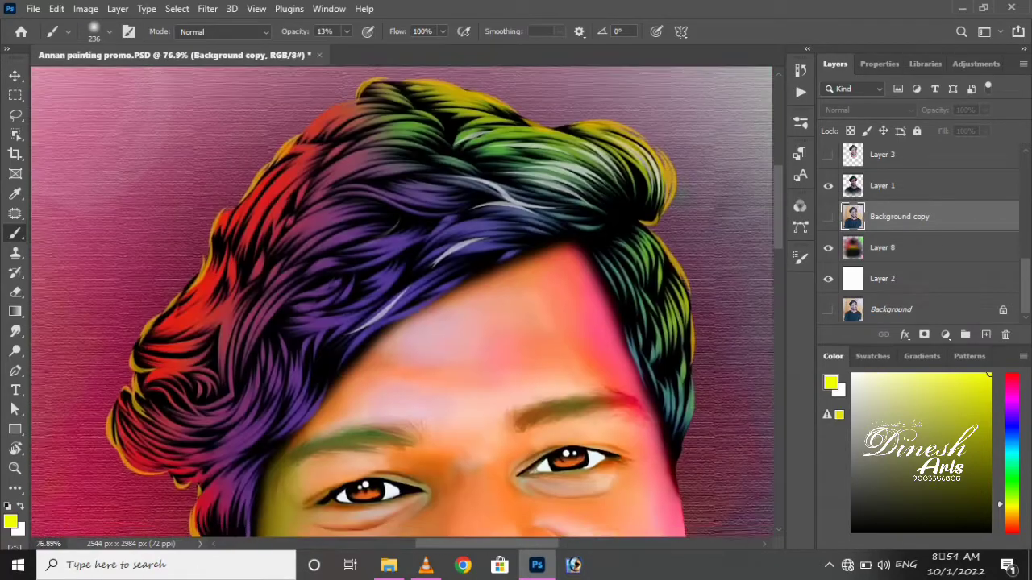
scroll(403, 302, "down", 2)
key("alt+bracketright")
scroll(516, 290, "down", 4)
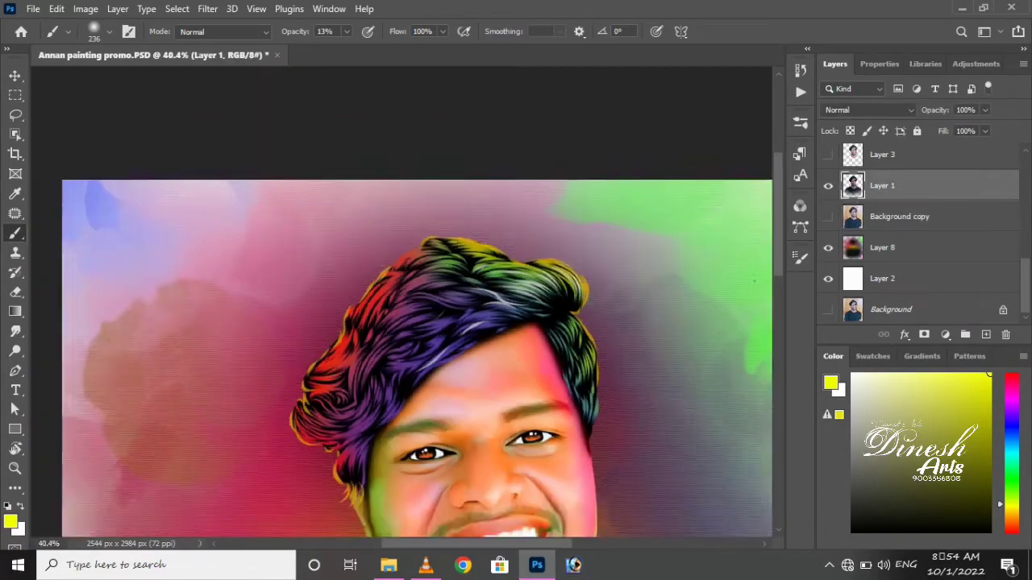
scroll(491, 307, "down", 2)
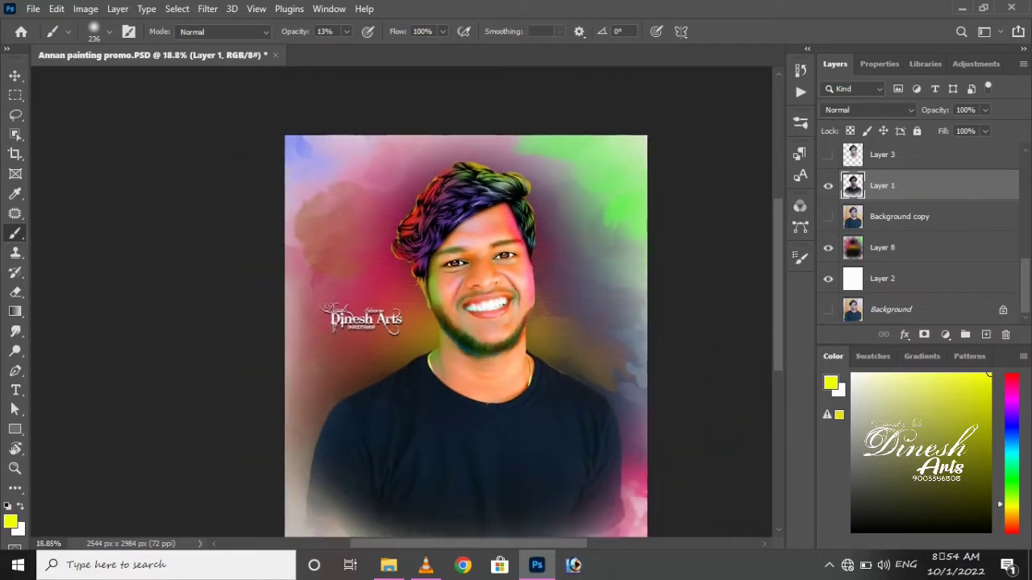
scroll(492, 306, "down", 1)
scroll(491, 306, "up", 2)
scroll(455, 129, "up", 6)
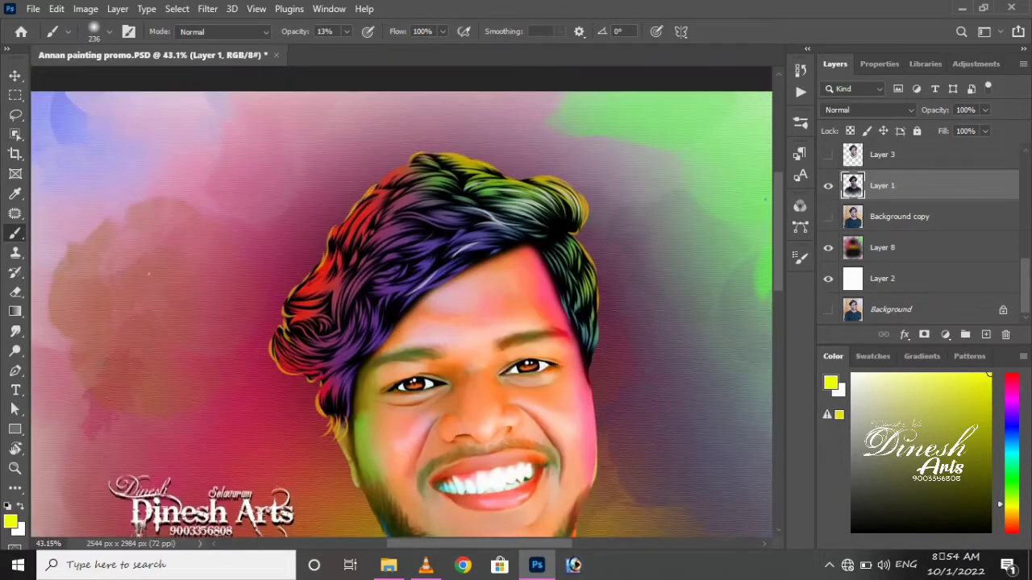
scroll(403, 302, "up", 2)
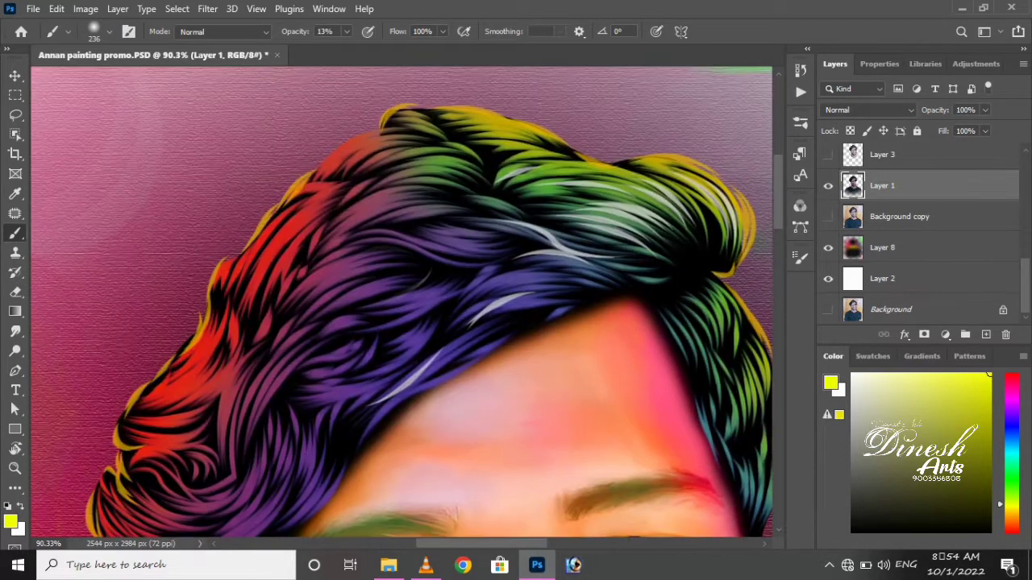
Activate the Pen tool and hide Layer 7 and Layer 11, leaving the plain black hair base
key("p")
scroll(919, 234, "up", 3)
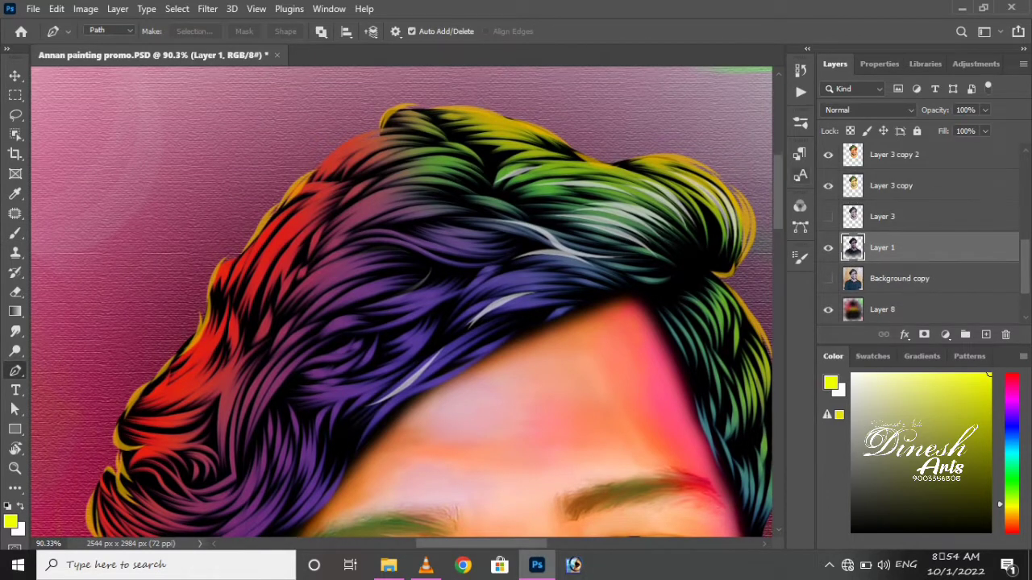
scroll(403, 302, "up", 1)
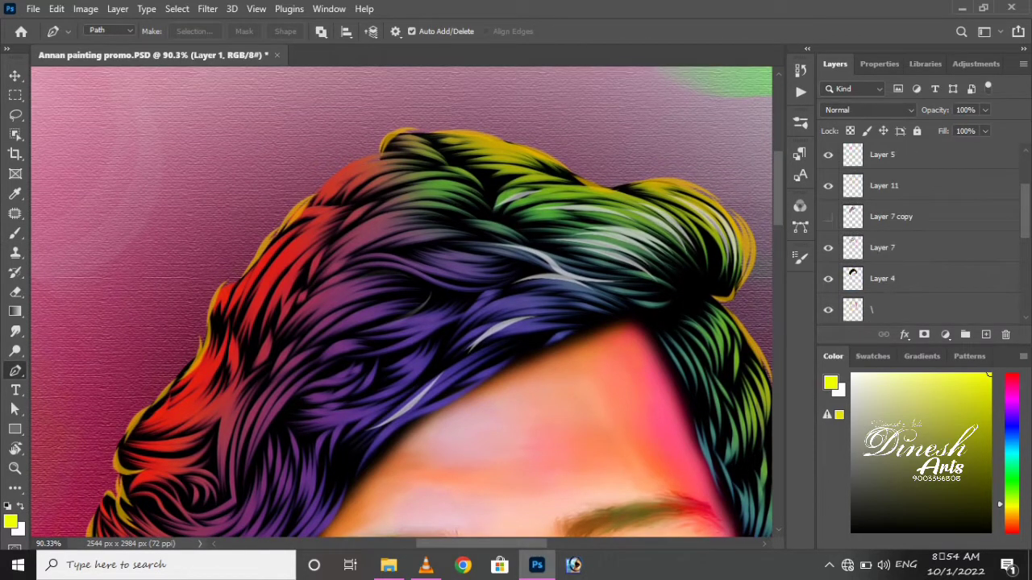
left_click(828, 248)
left_click(828, 185)
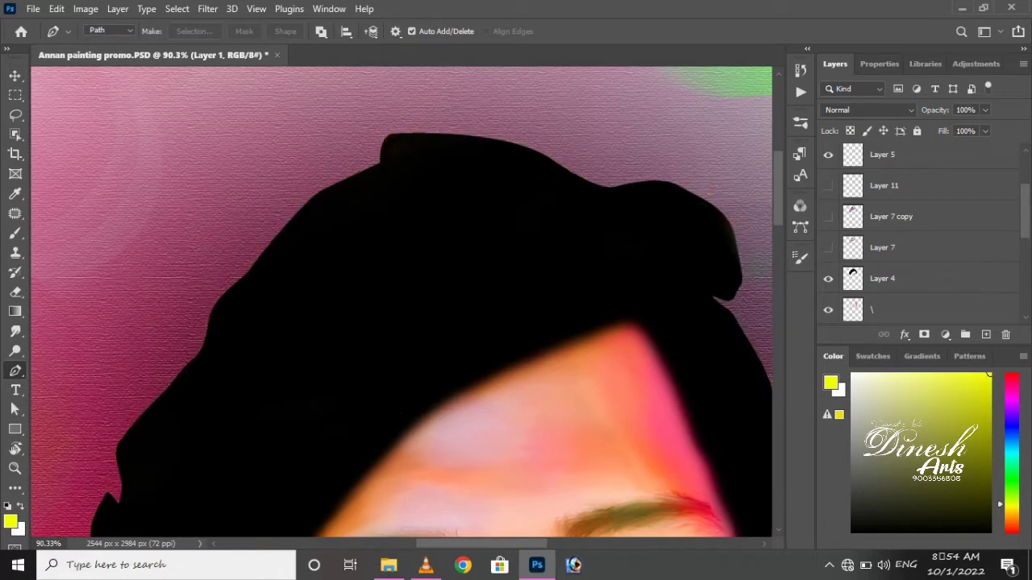
Draw five closely spaced arched strand paths in the black hair above the forehead's peak, fanning down to the right
scroll(701, 210, "up", 5)
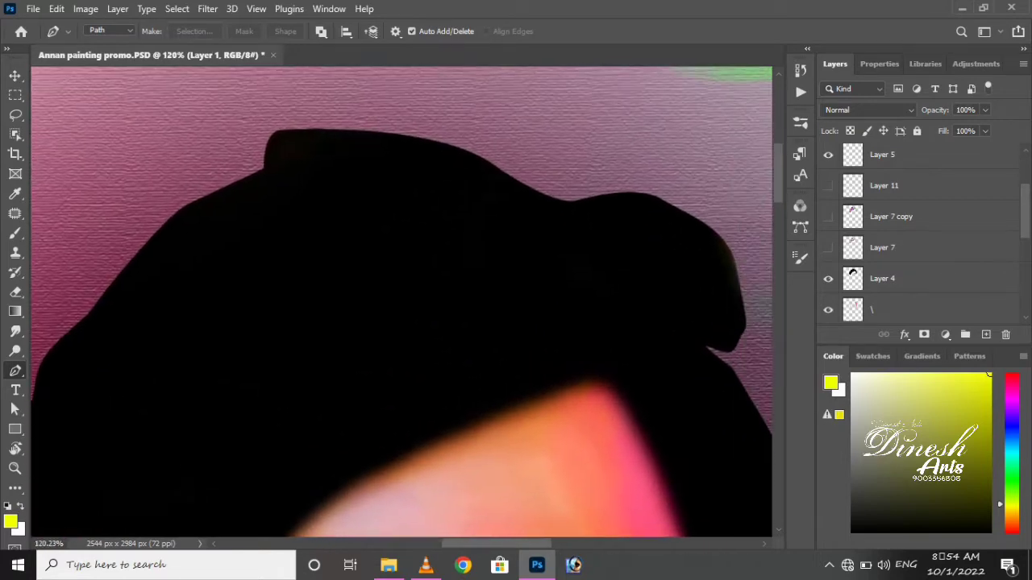
left_click_drag(445, 287, 345, 311)
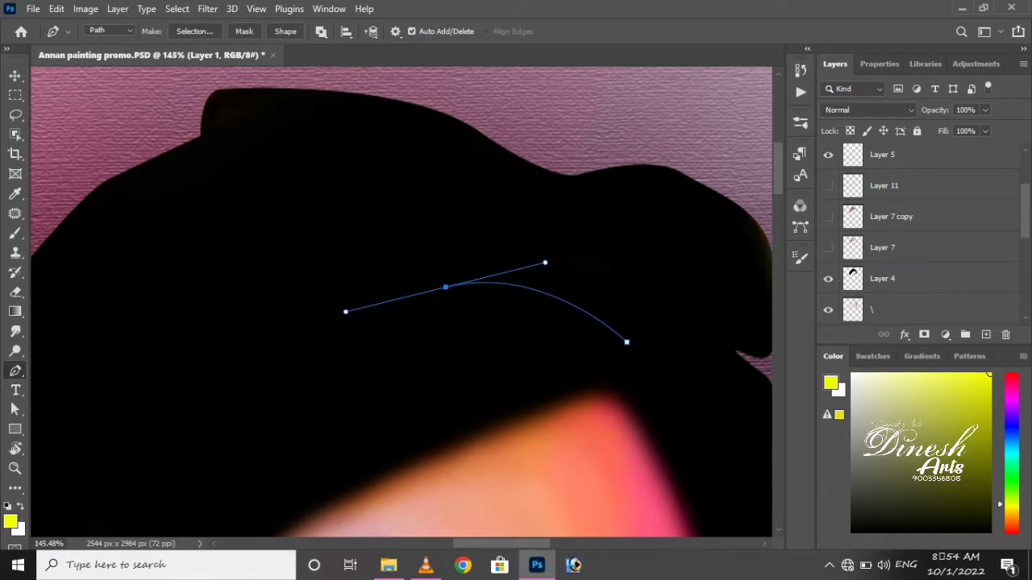
key("Return")
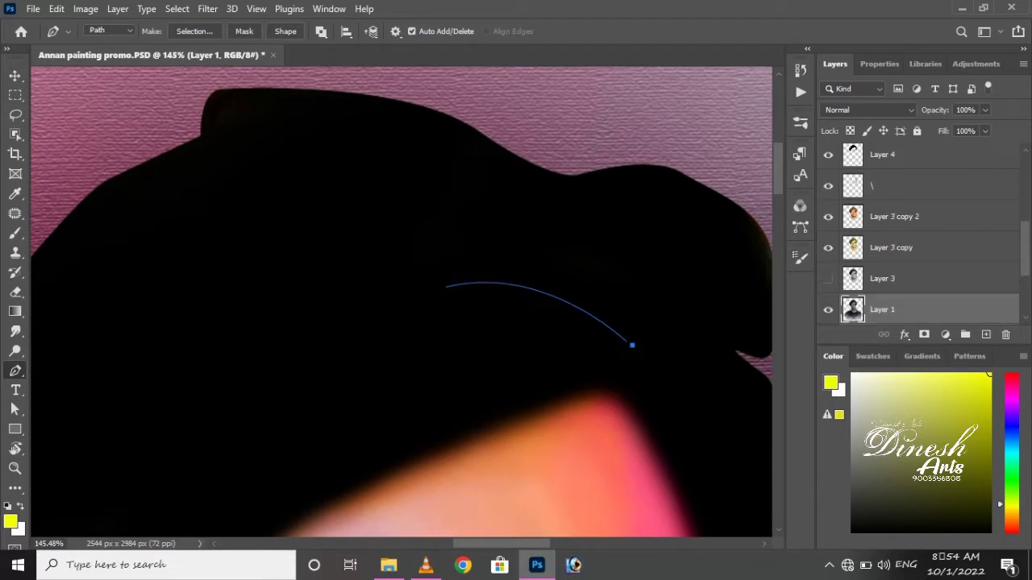
left_click_drag(378, 295, 212, 382)
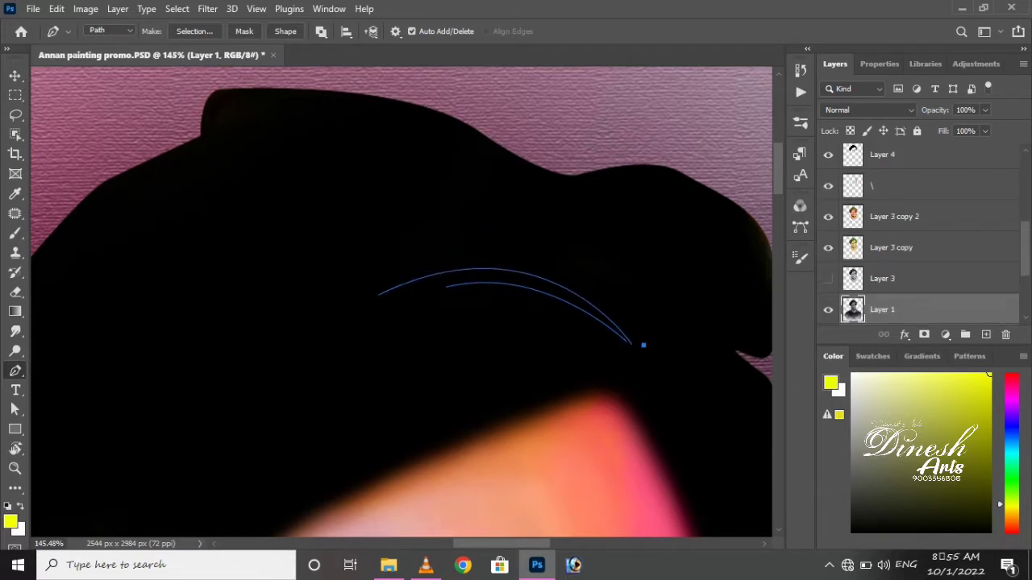
left_click_drag(415, 272, 548, 202)
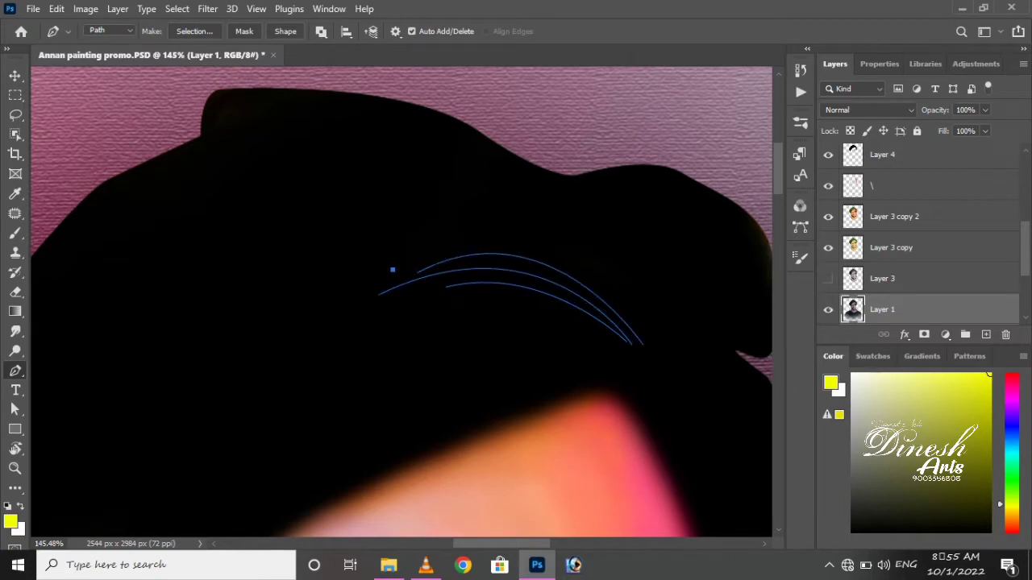
left_click_drag(656, 334, 749, 478)
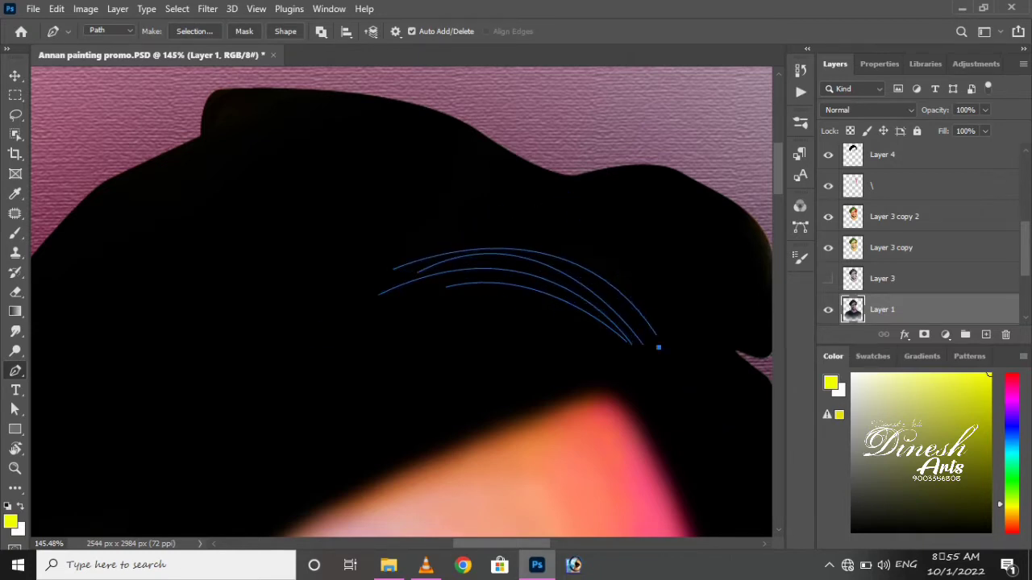
left_click_drag(491, 260, 215, 318)
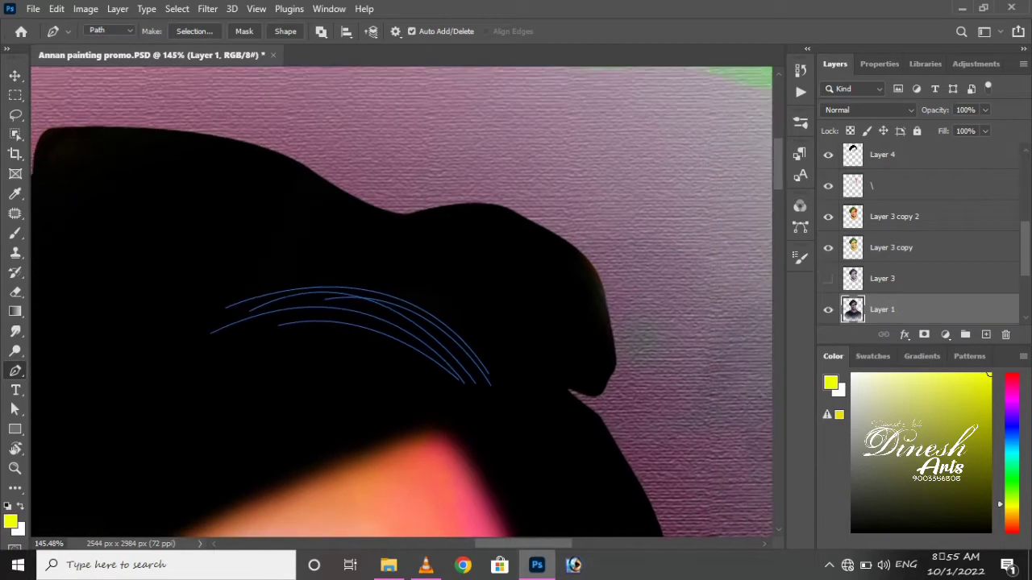
Add longer arched strand paths above the fan toward the right hair lobe, and two more arcs along its lower edge
left_click_drag(295, 249, 426, 214)
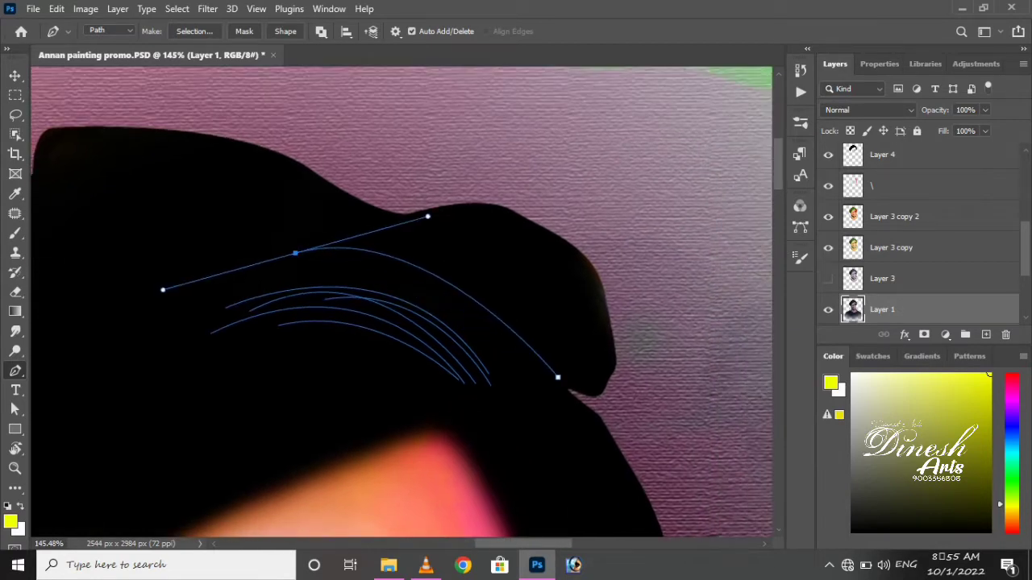
left_click_drag(324, 265, 94, 322)
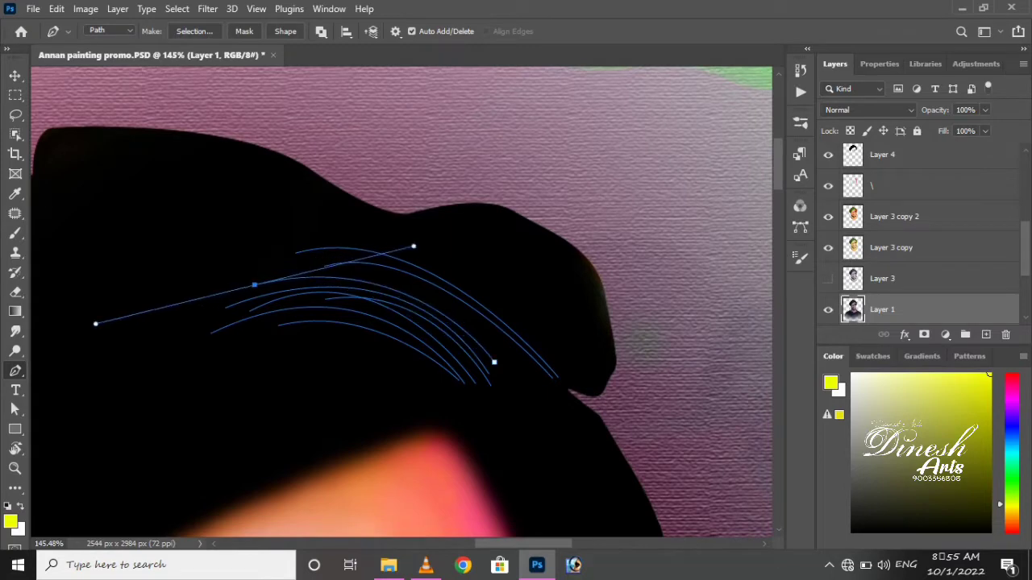
scroll(401, 303, "left", 3)
scroll(401, 302, "down", 1)
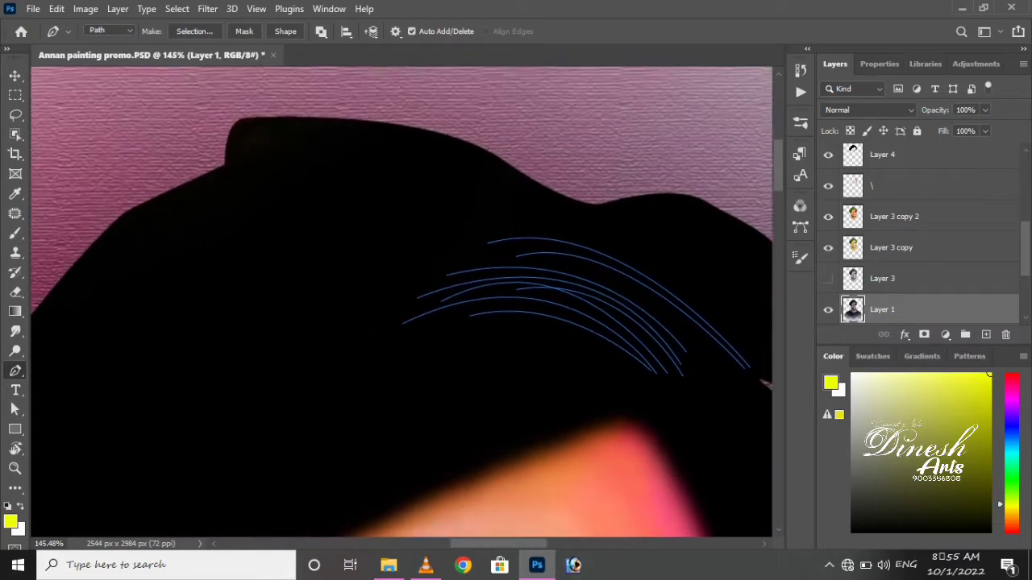
left_click_drag(391, 341, 258, 408)
left_click_drag(653, 362, 719, 433)
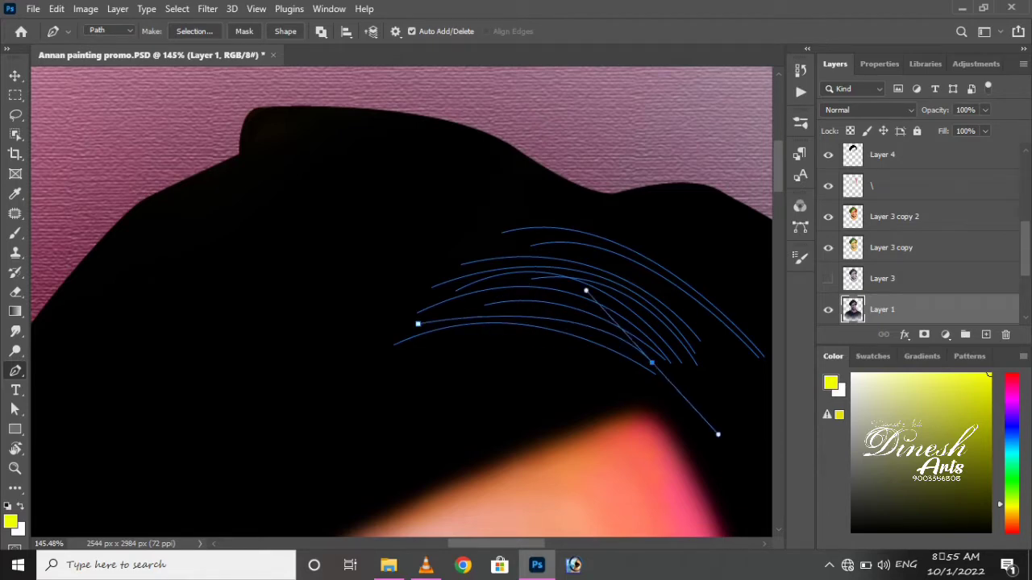
Draw two parallel wavy strand paths from the hair above the forehead down toward the left side
scroll(402, 302, "left", 5)
scroll(402, 302, "down", 4)
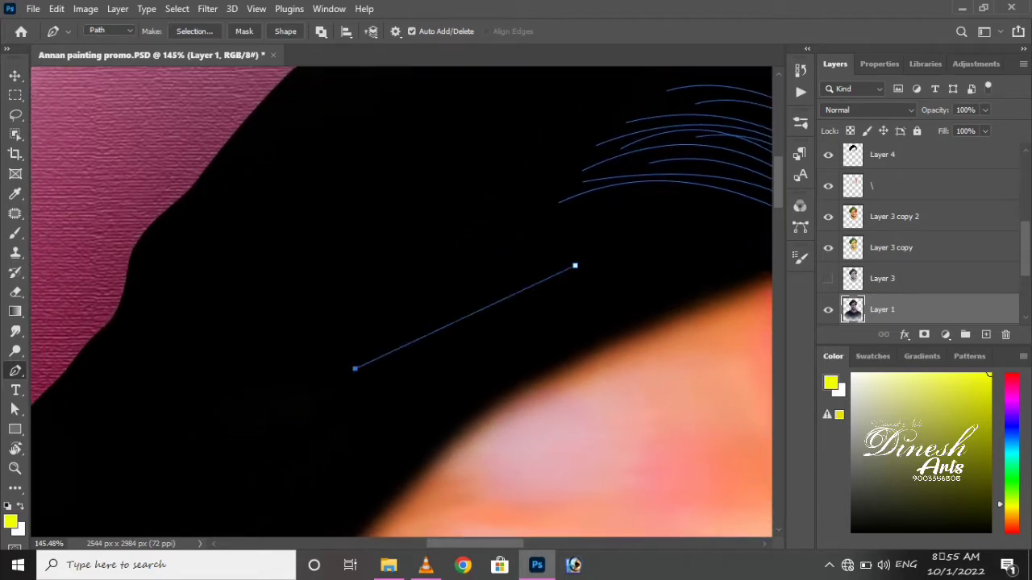
left_click_drag(355, 366, 411, 394)
scroll(410, 394, "left", 3)
scroll(410, 394, "down", 2)
left_click_drag(298, 449, 214, 475)
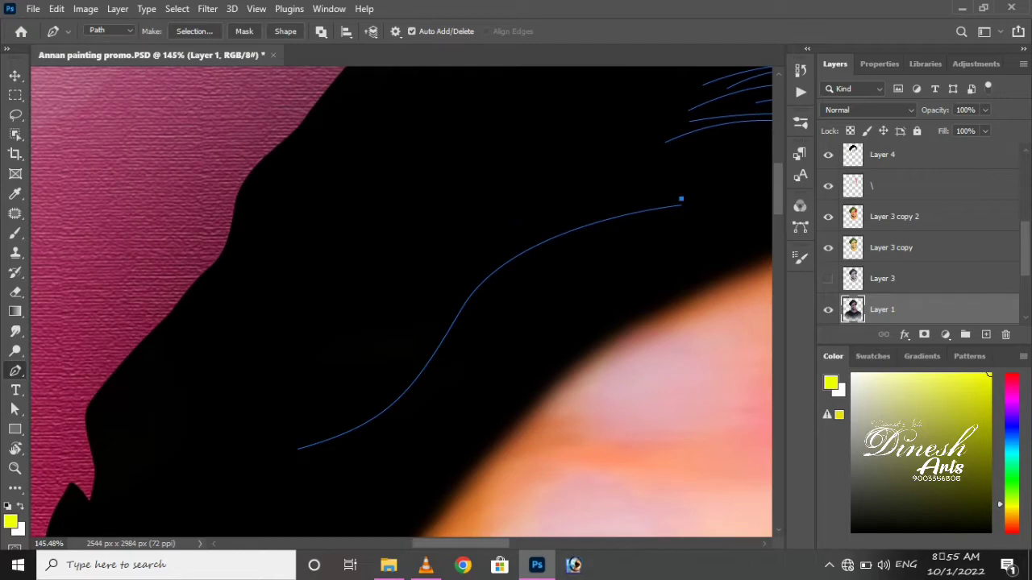
left_click_drag(442, 293, 373, 385)
left_click_drag(299, 395, 202, 422)
Draw a third wavy strand path just above the two parallel ones
scroll(203, 422, "up", 3)
scroll(202, 422, "right", 2)
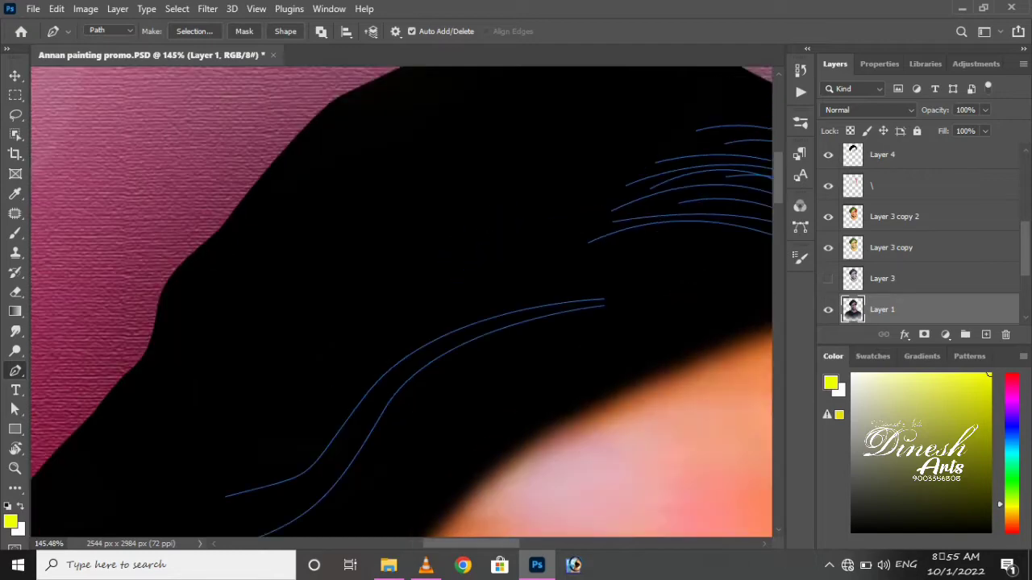
left_click(219, 475)
left_click_drag(350, 374, 369, 285)
left_click_drag(620, 291, 636, 299)
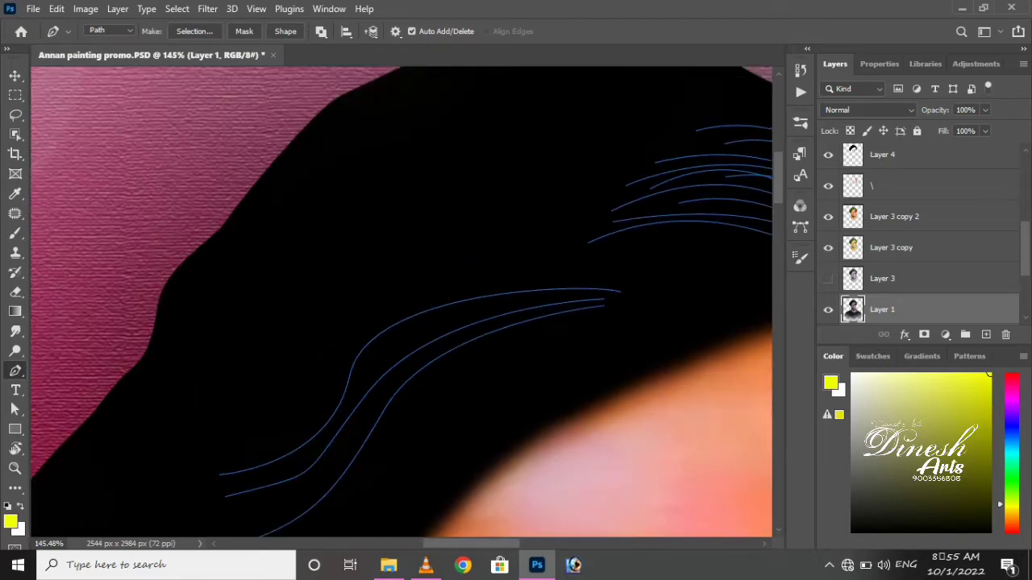
Try to draw another wavy strand path below the existing three
scroll(295, 406, "up", 3)
scroll(295, 406, "left", 3)
scroll(295, 406, "down", 2)
scroll(295, 406, "down", 2)
scroll(295, 406, "left", 2)
left_click(295, 406)
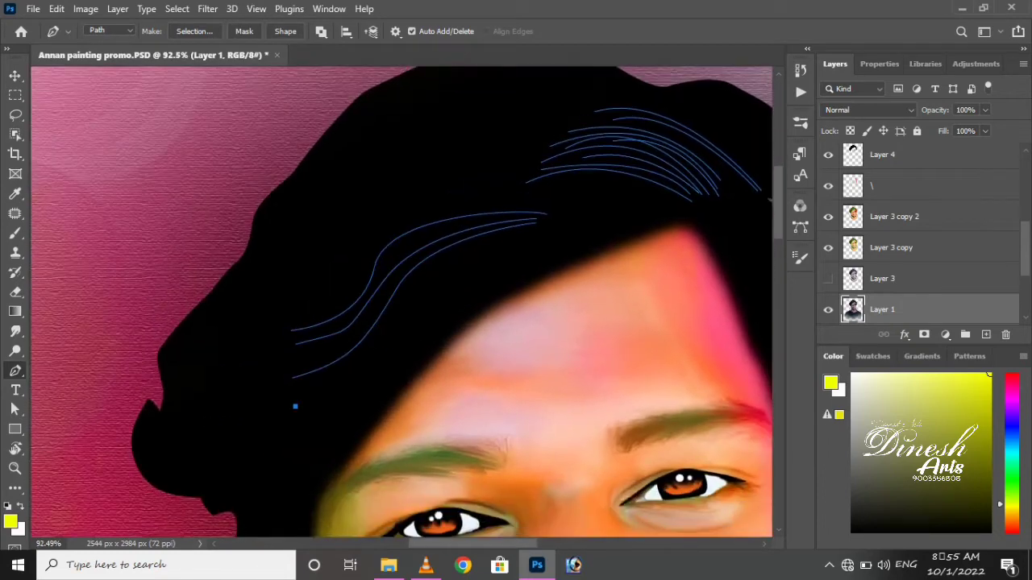
left_click_drag(428, 276, 438, 212)
scroll(439, 212, "up", 1)
left_click_drag(532, 235, 553, 240)
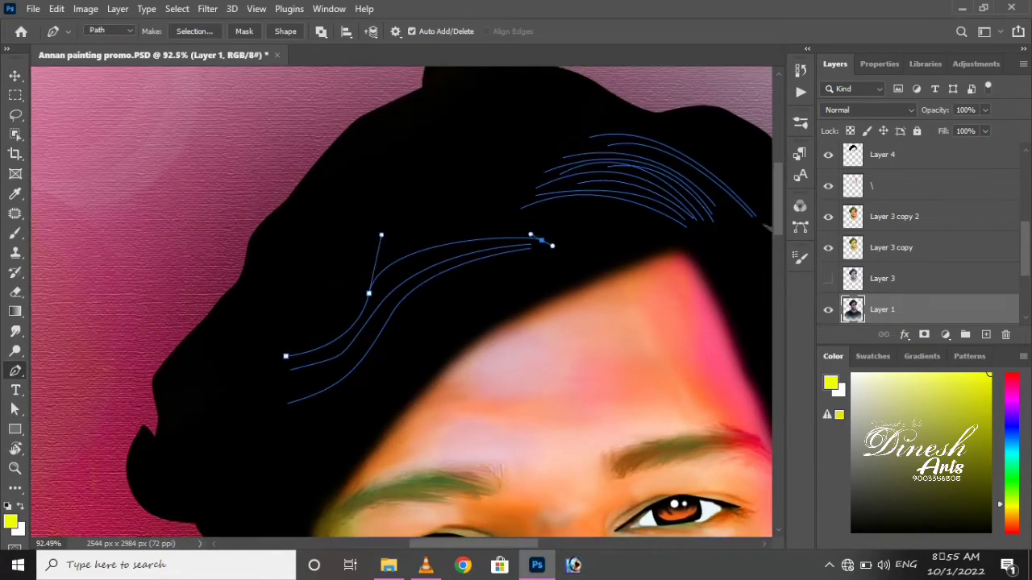
scroll(552, 240, "up", 3)
scroll(553, 240, "right", 3)
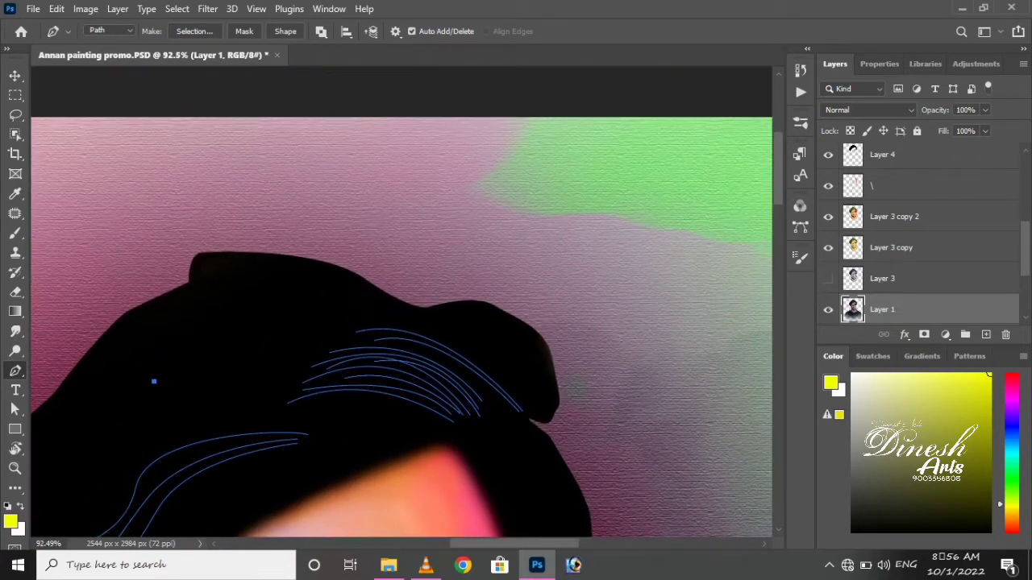
left_click(225, 315)
left_click(315, 331)
key("ctrl+z")
key("ctrl+z")
key("ctrl+z")
key("ctrl+z")
Draw three arching strand paths across the upper hair and one curving down near its left edge
left_click(151, 394)
left_click(226, 316)
left_click(287, 325)
key("Escape")
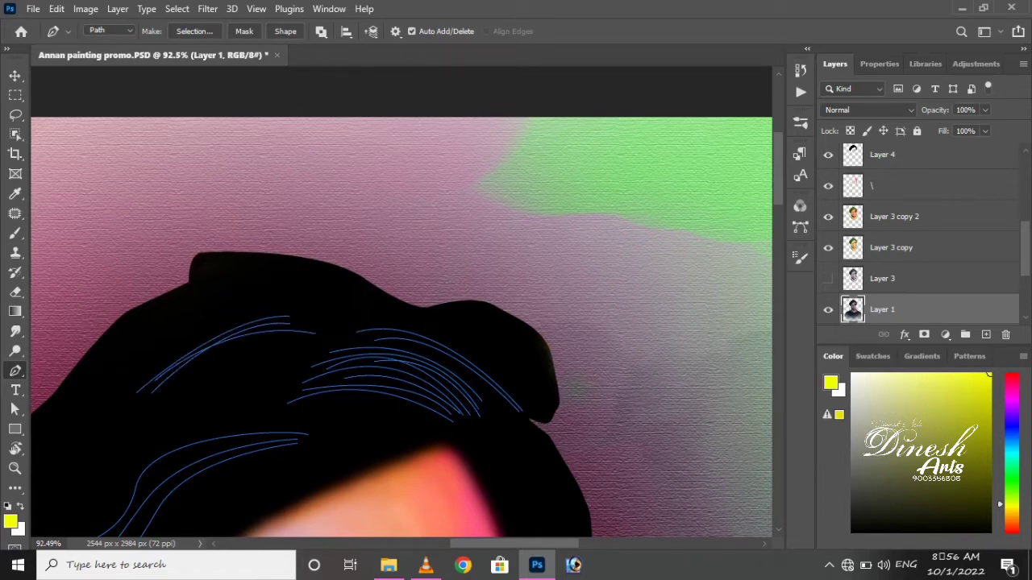
scroll(135, 393, "left", 4)
scroll(135, 393, "down", 1)
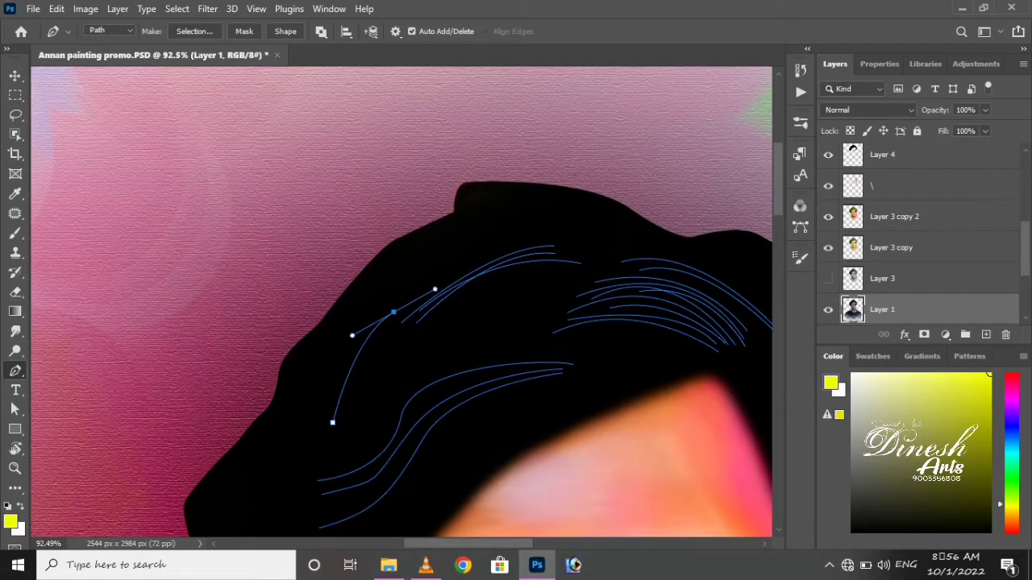
Activate the Brush tool with the 60 px elliptical tip from Dry Media Brushes 2
scroll(464, 237, "down", 5)
key("z")
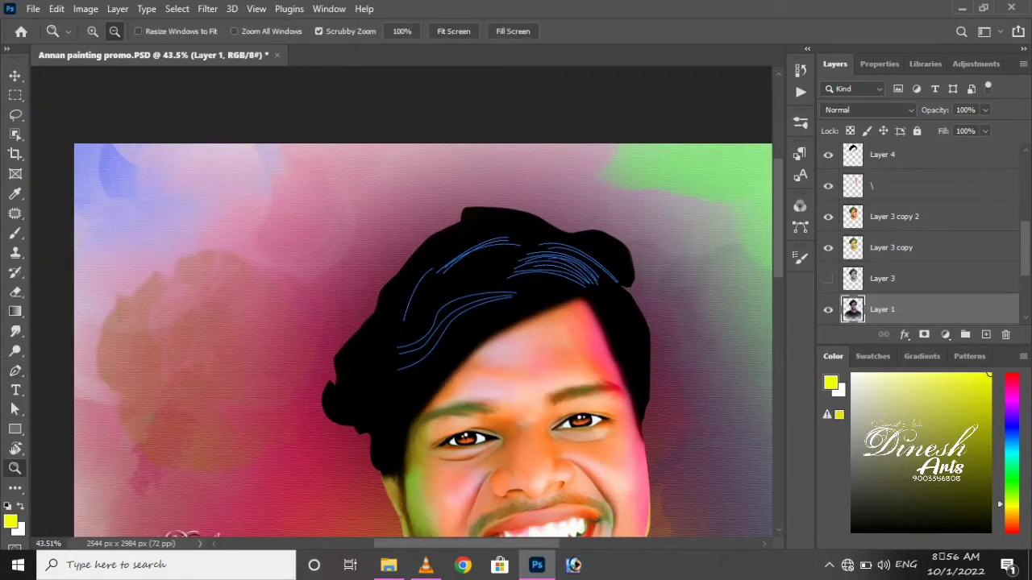
key("b")
right_click(292, 88)
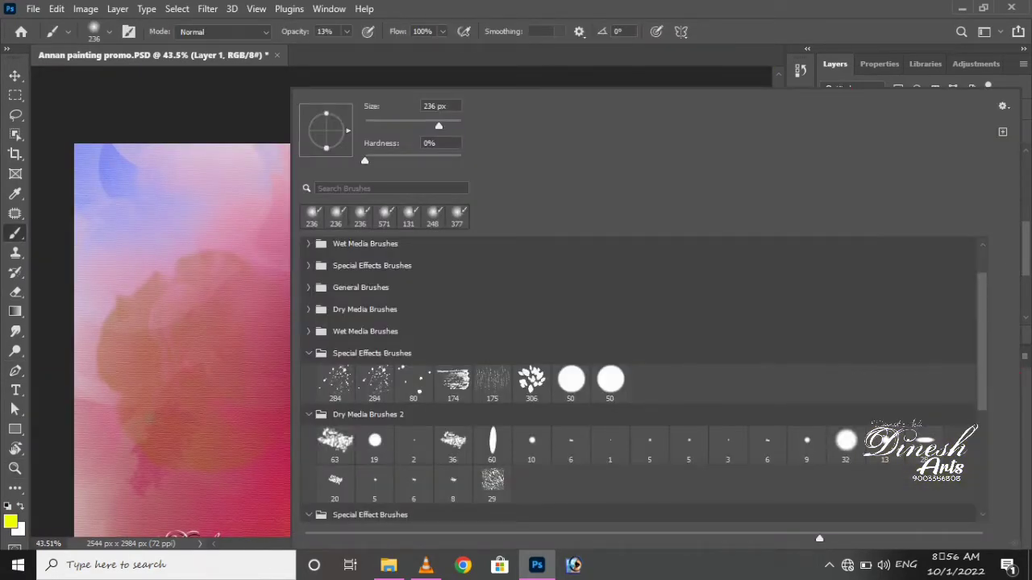
left_click(492, 442)
key("Return")
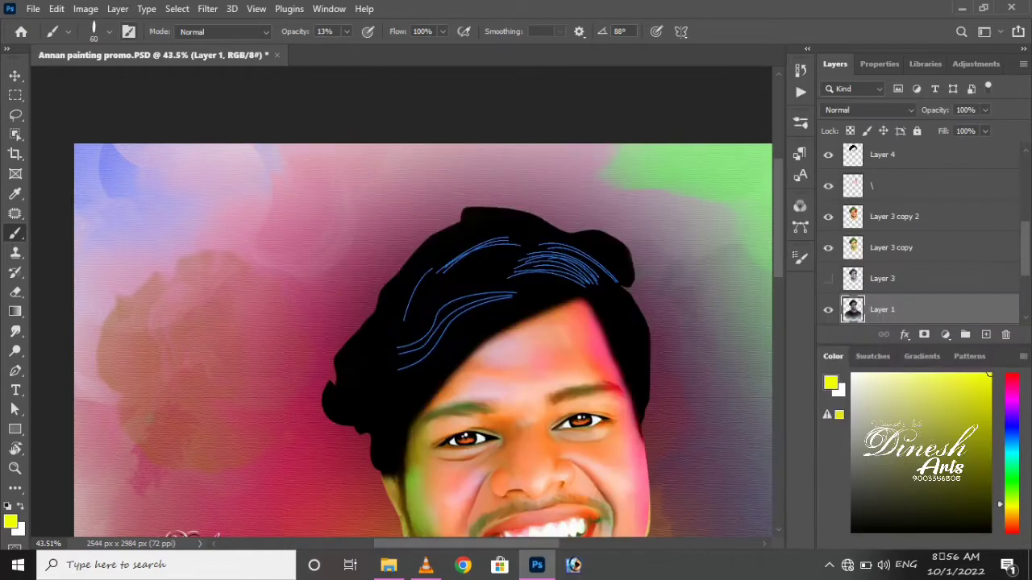
Turn off the brush's Scattering, Dual Brush and Transfer, and set its spacing to 1% and tip angle to 131°
left_click(128, 32)
left_click(498, 228)
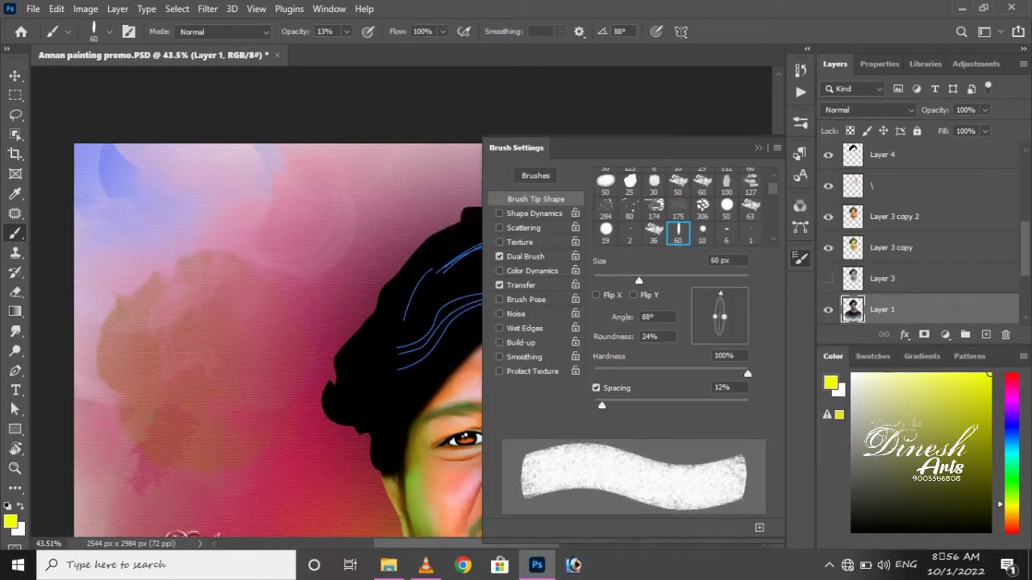
left_click(499, 256)
left_click(499, 285)
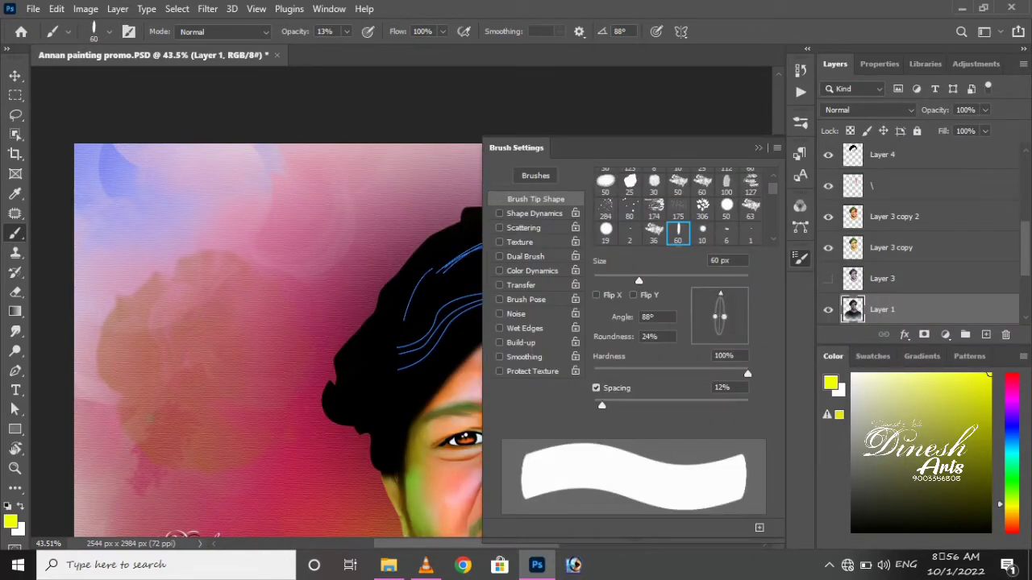
left_click_drag(601, 404, 593, 404)
left_click_drag(720, 293, 705, 299)
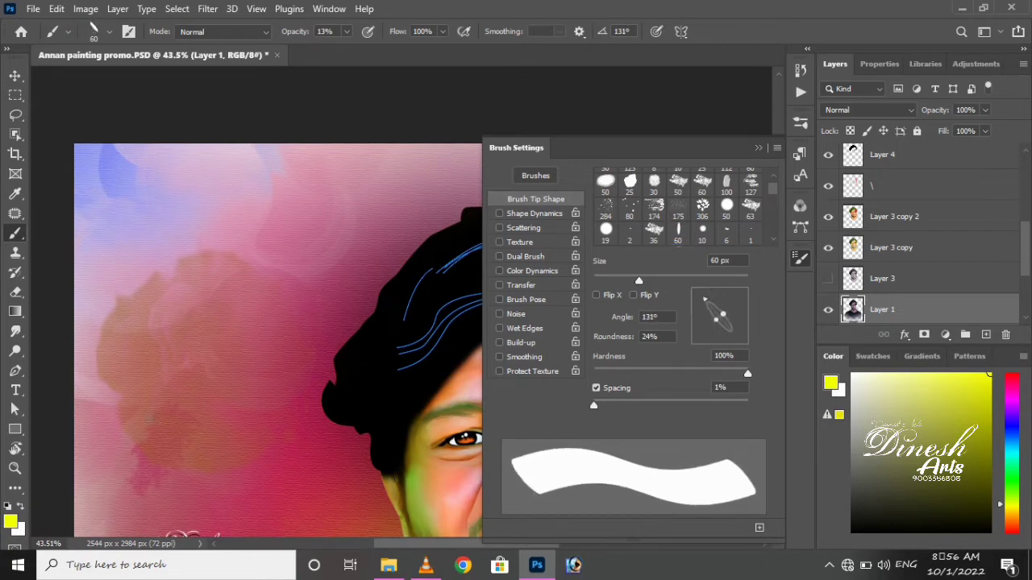
Enable Shape Dynamics for the brush with 0% size jitter and Pen Pressure size control, and pick an angle control
left_click(499, 213)
left_click(534, 213)
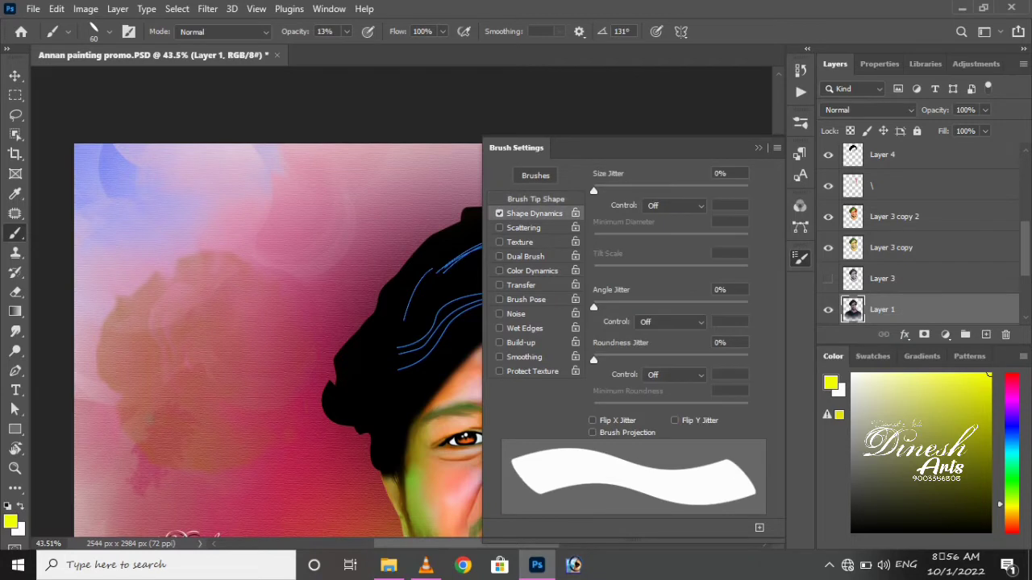
left_click_drag(681, 190, 593, 190)
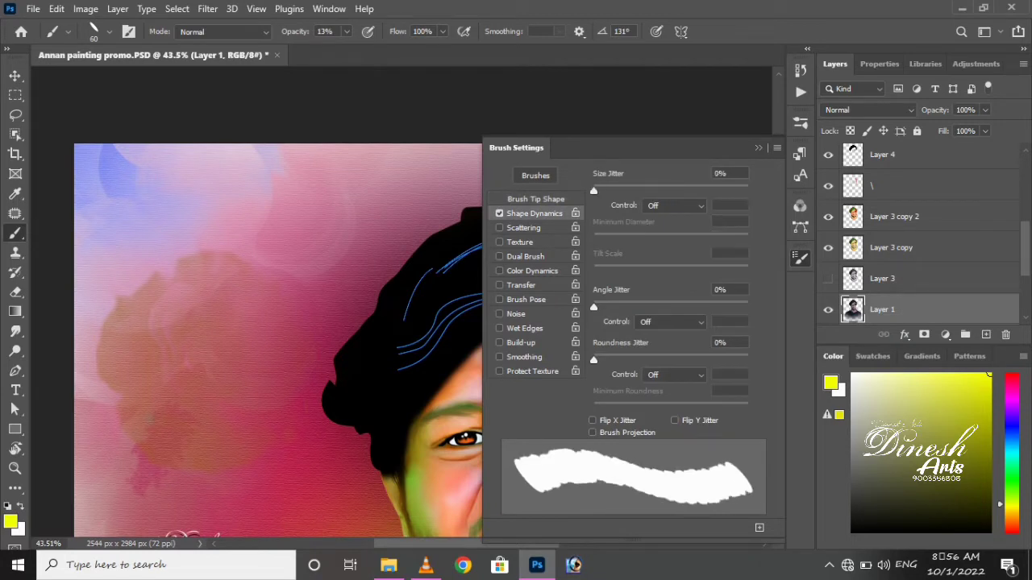
left_click(675, 206)
left_click(681, 233)
left_click(675, 322)
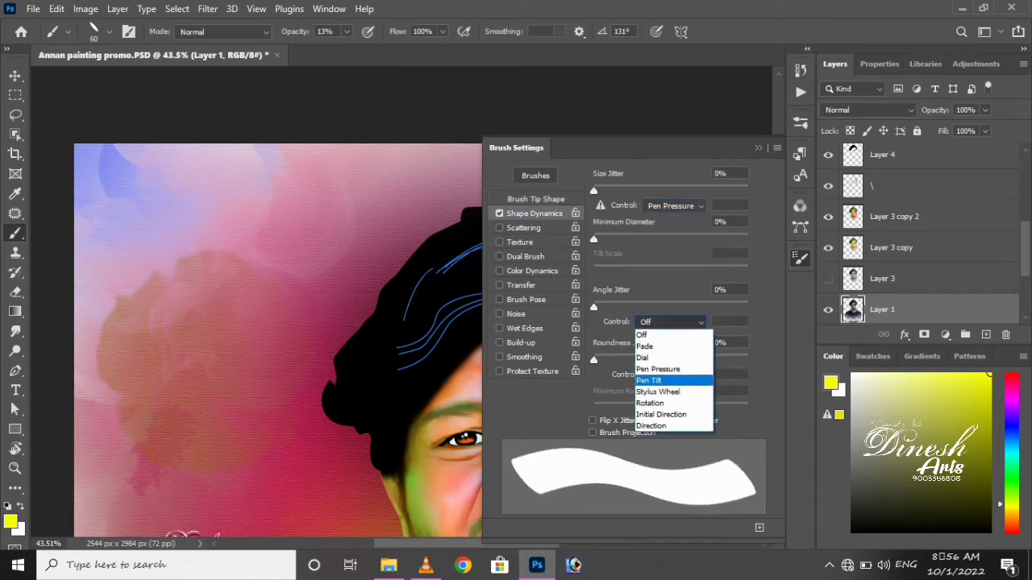
left_click(668, 364)
Enable the brush's Transfer and Smoothing, with opacity controlled by Pen Pressure and flow by Stylus Wheel, and close the brush settings
left_click(499, 284)
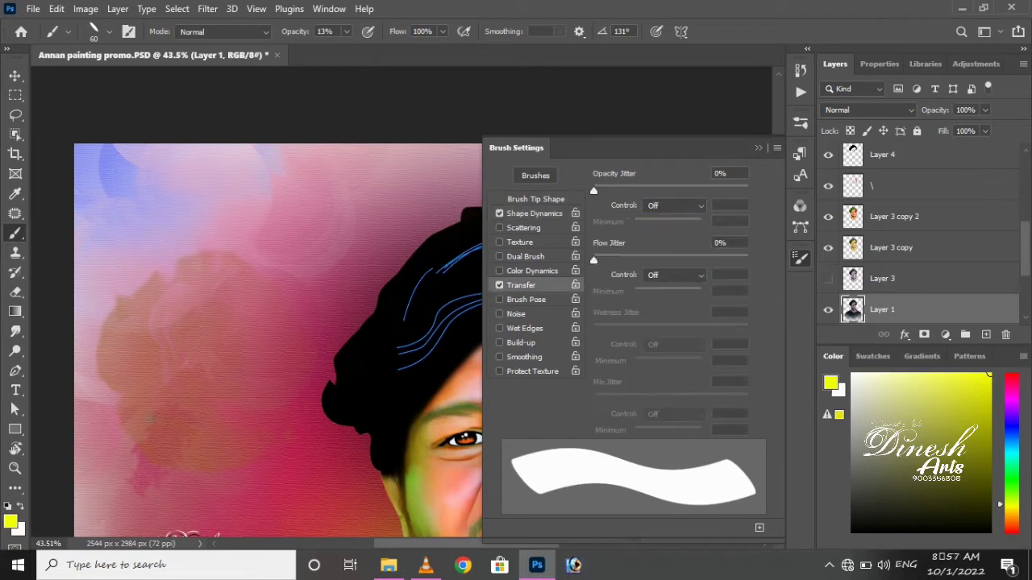
left_click(675, 206)
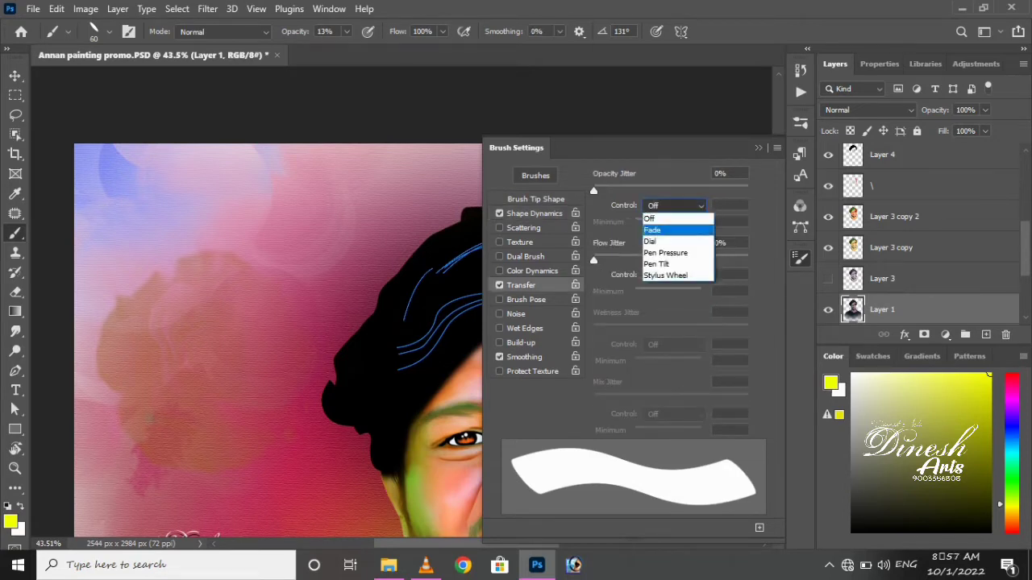
left_click(665, 252)
left_click(675, 275)
left_click(665, 344)
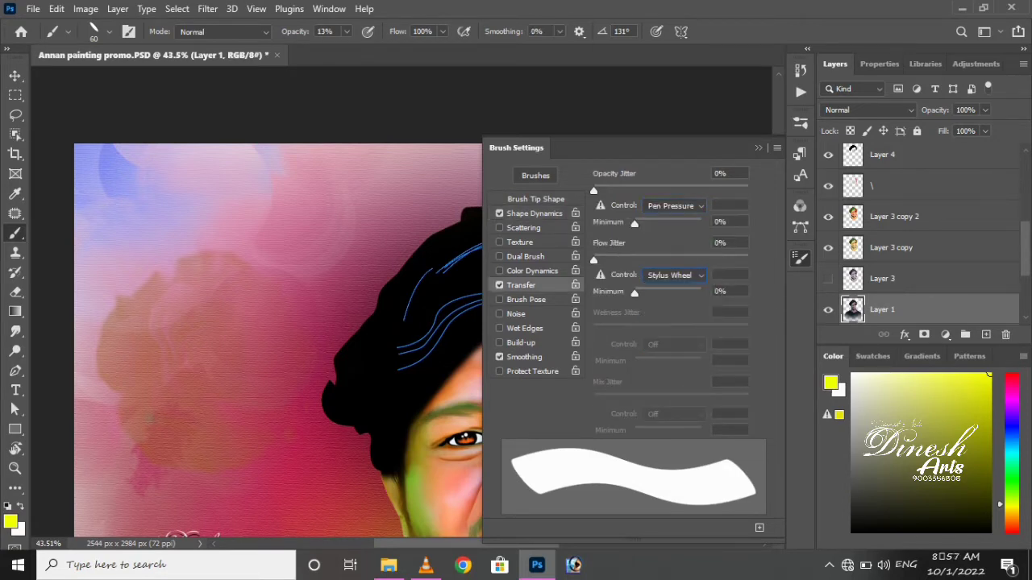
key("F5")
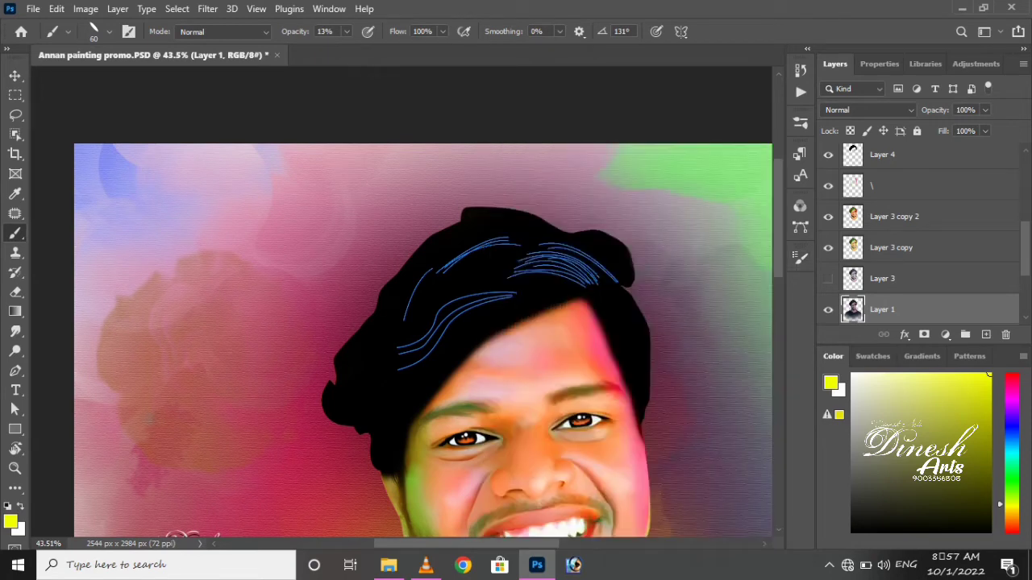
Set the brush opacity to 83% and reduce the brush size to 10 px
left_click(346, 32)
left_click_drag(347, 48, 396, 48)
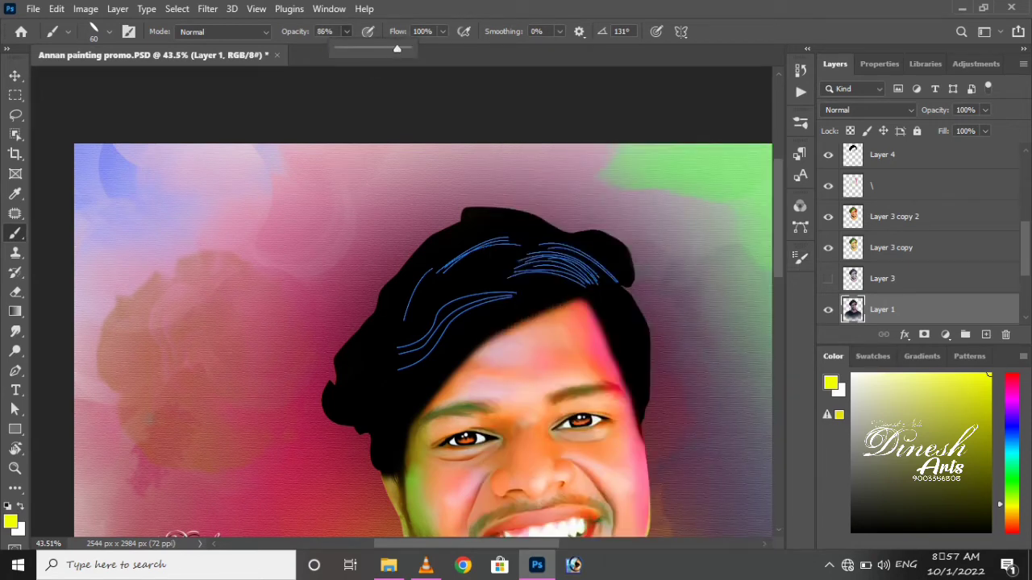
key("bracketleft")
key("bracketleft")
key("bracketleft")
key("bracketleft")
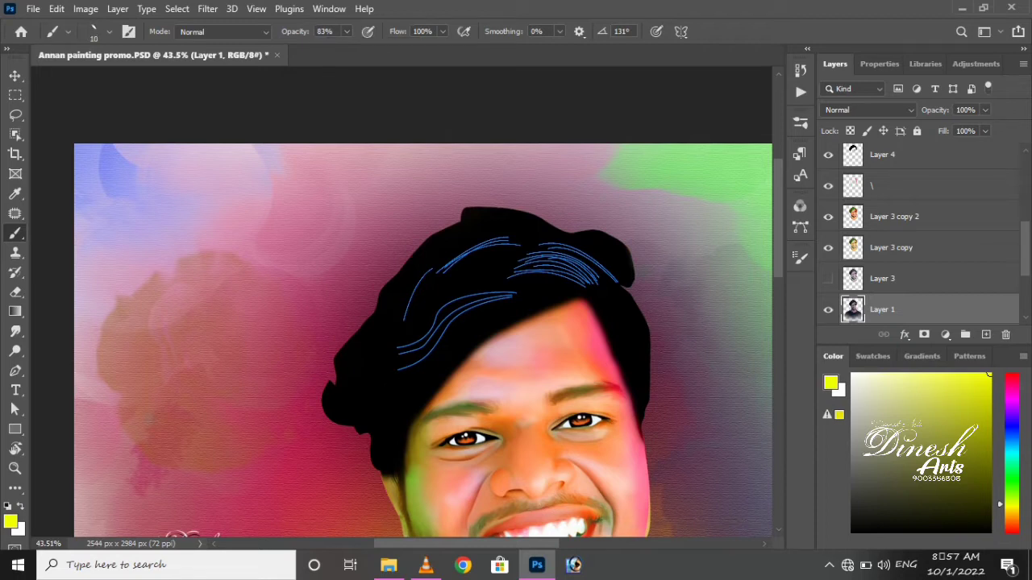
Select all the strand paths on the hair with the Path Selection tool and change the foreground colour to blue
left_click(15, 409)
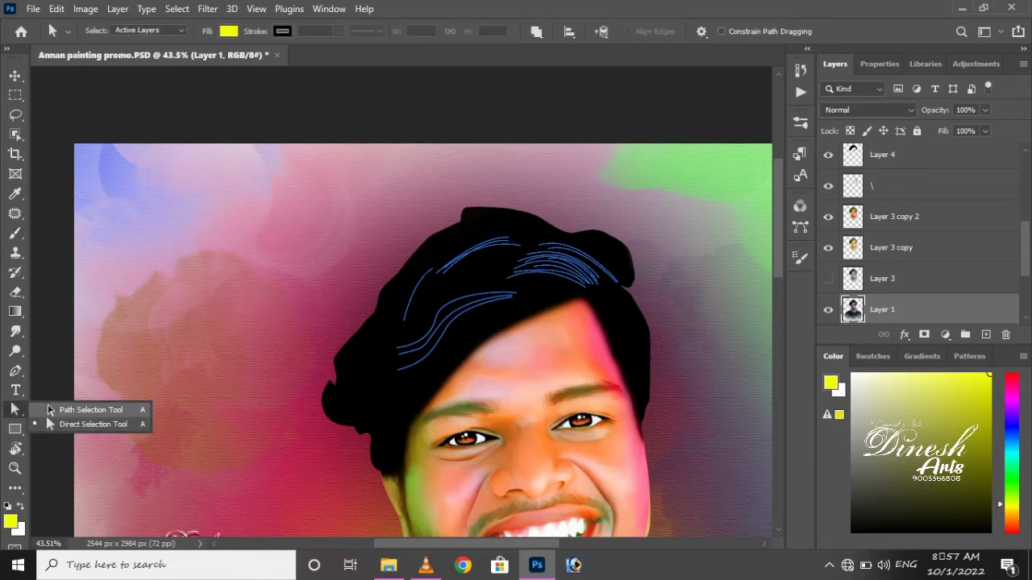
left_click(48, 410)
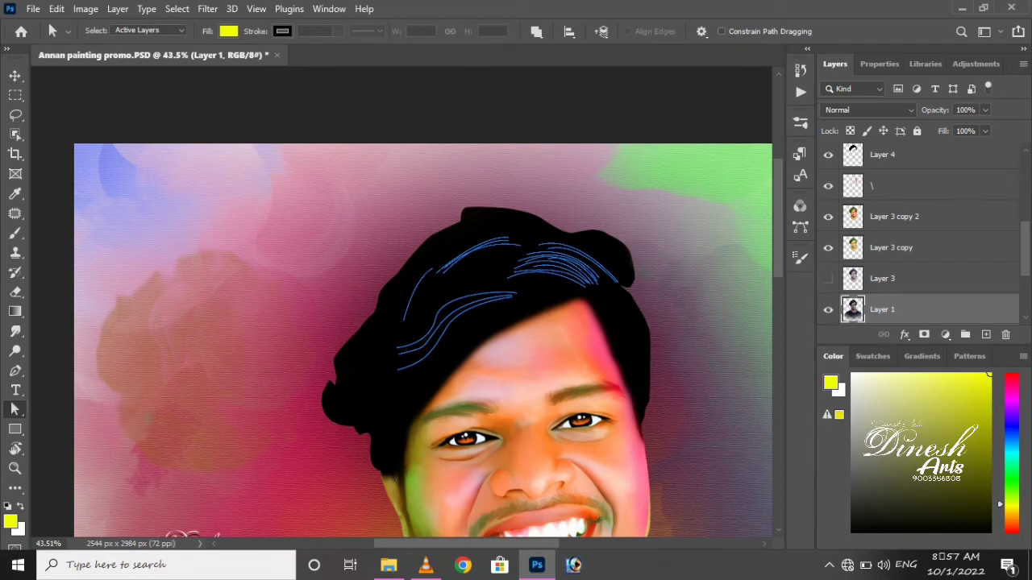
left_click_drag(500, 206, 394, 476)
scroll(403, 339, "right", 2)
scroll(403, 339, "down", 3)
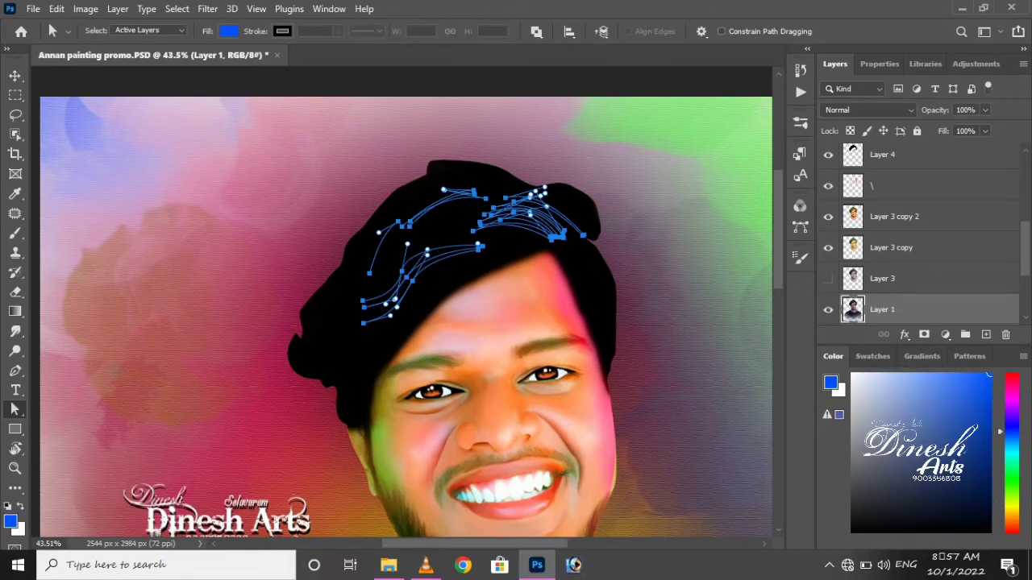
Try to stroke the selected strand paths on Layer 1 using the Brush tool with Simulate Pressure
right_click(512, 202)
left_click(556, 305)
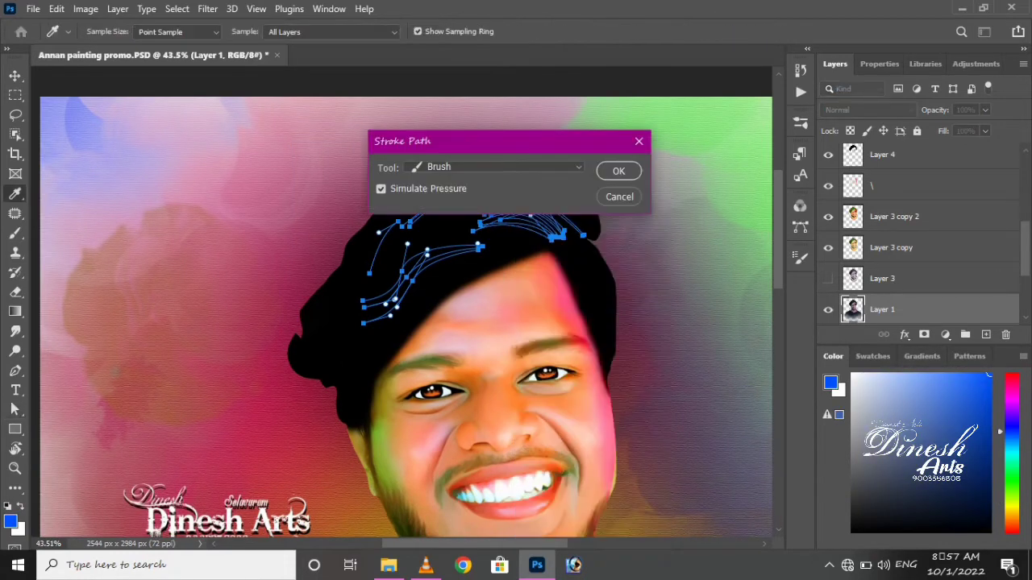
left_click(496, 166)
key("Down")
key("Return")
key("Return")
key("a")
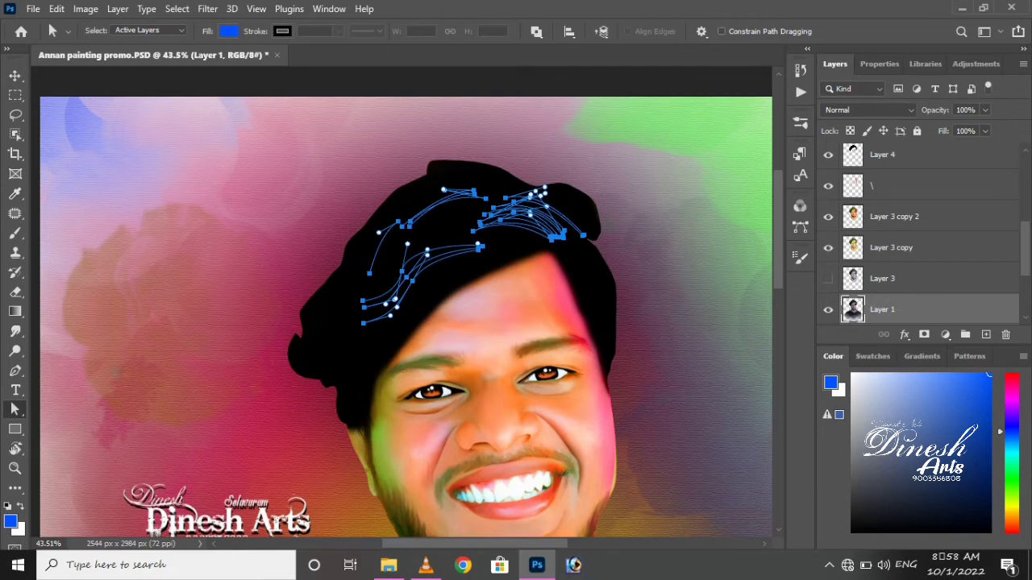
key("Escape")
Hide Layer 11 and make Layer 6 visible and active above the black hair base
scroll(927, 233, "up", 2)
left_click(927, 247)
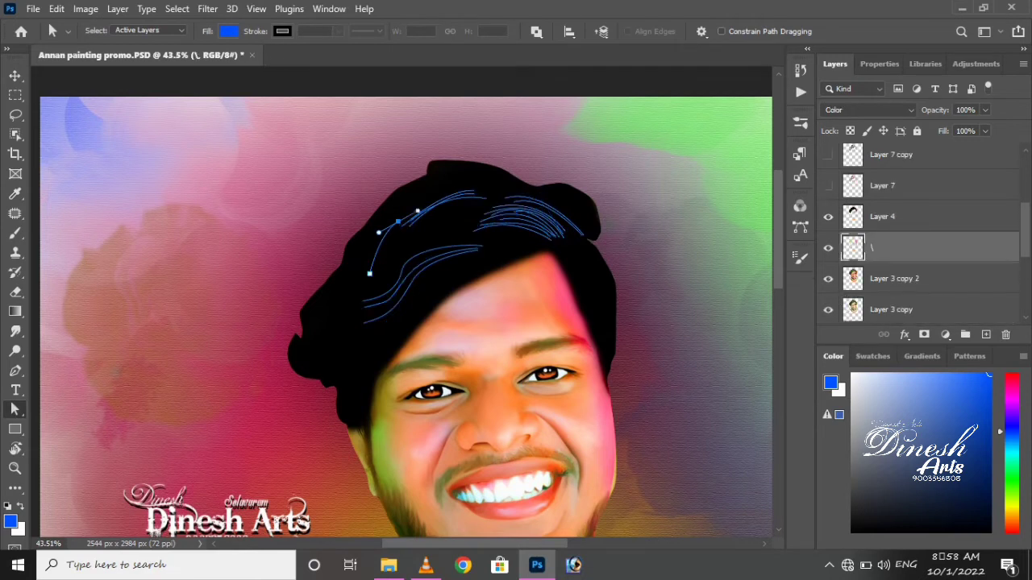
scroll(927, 234, "up", 3)
left_click(828, 216)
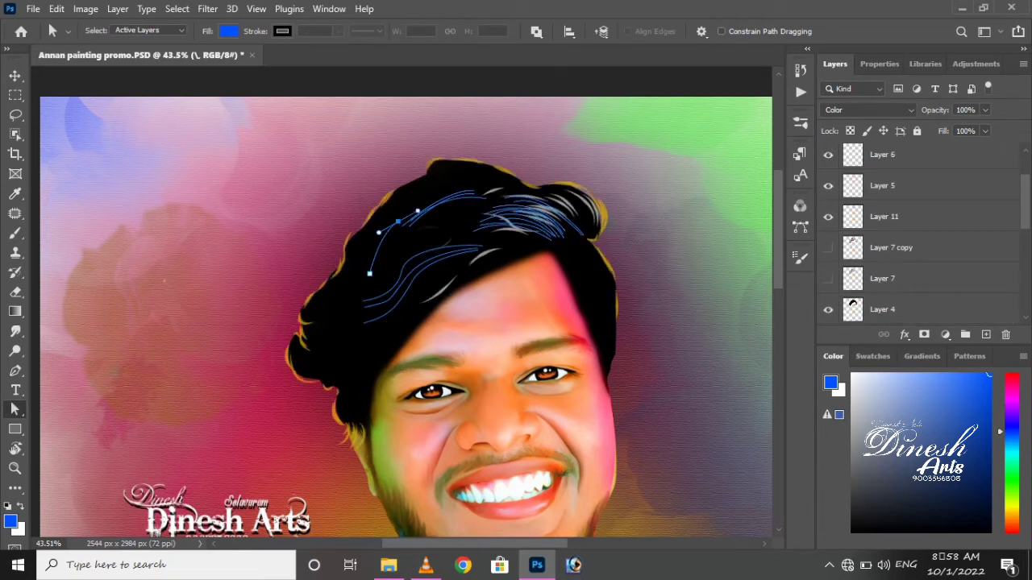
left_click(827, 216)
scroll(828, 216, "up", 2)
left_click(828, 216)
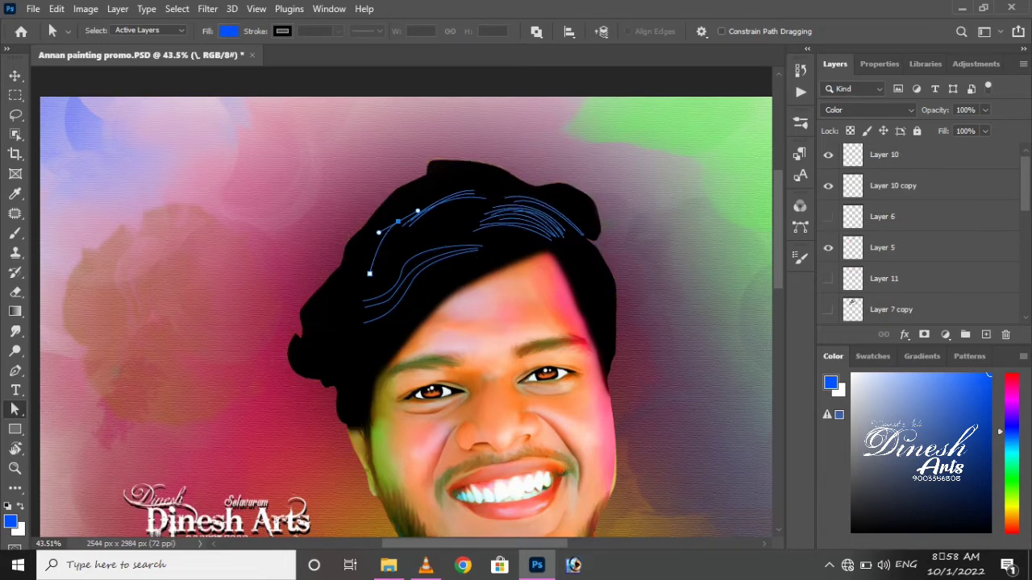
left_click(927, 216)
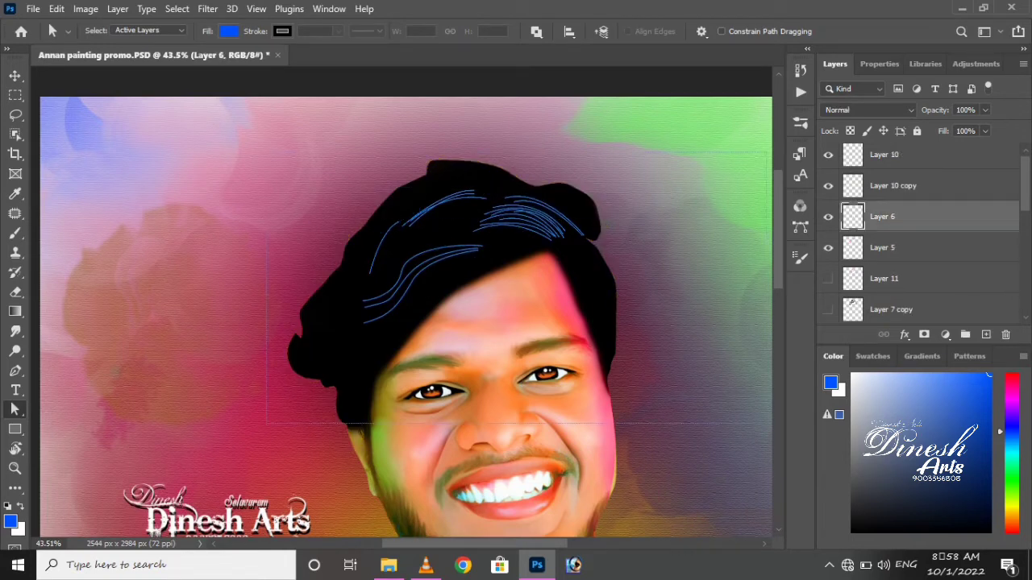
Select all the strand paths, stroke them in blue on Layer 6 with the pressure-simulated Brush, and dismiss the path outlines
left_click_drag(612, 330, 336, 182)
right_click(336, 182)
left_click(381, 287)
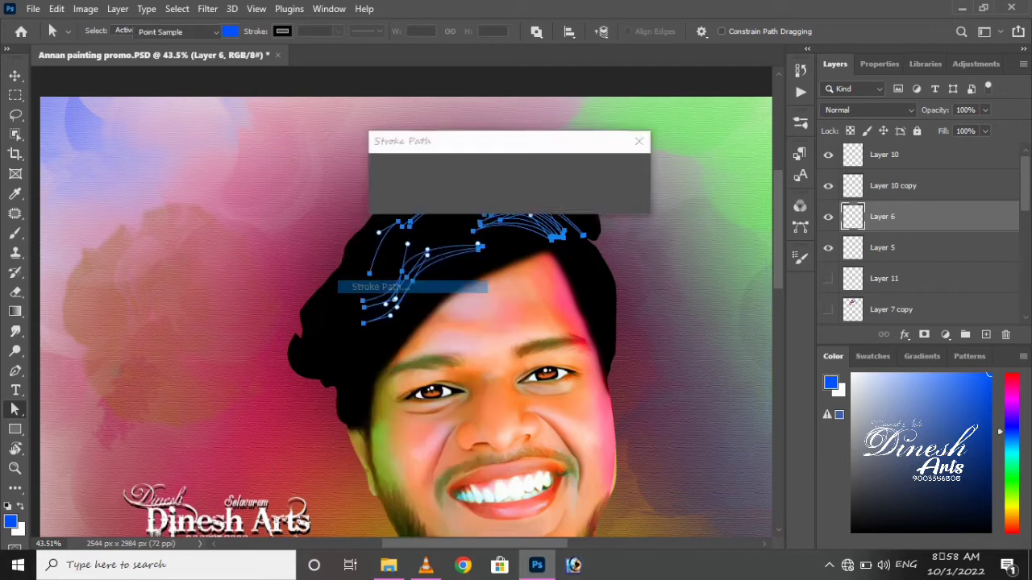
left_click(618, 171)
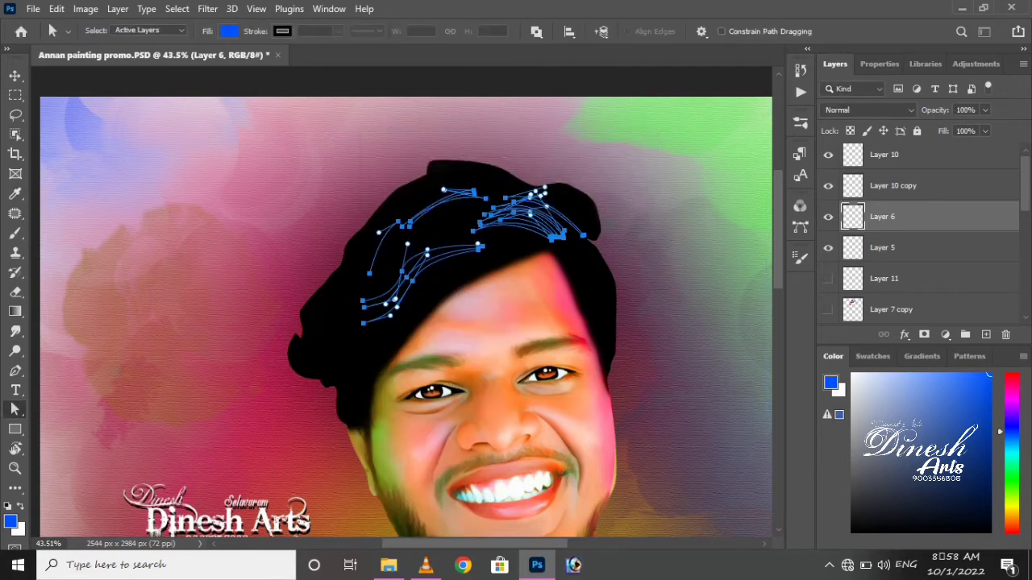
key("Return")
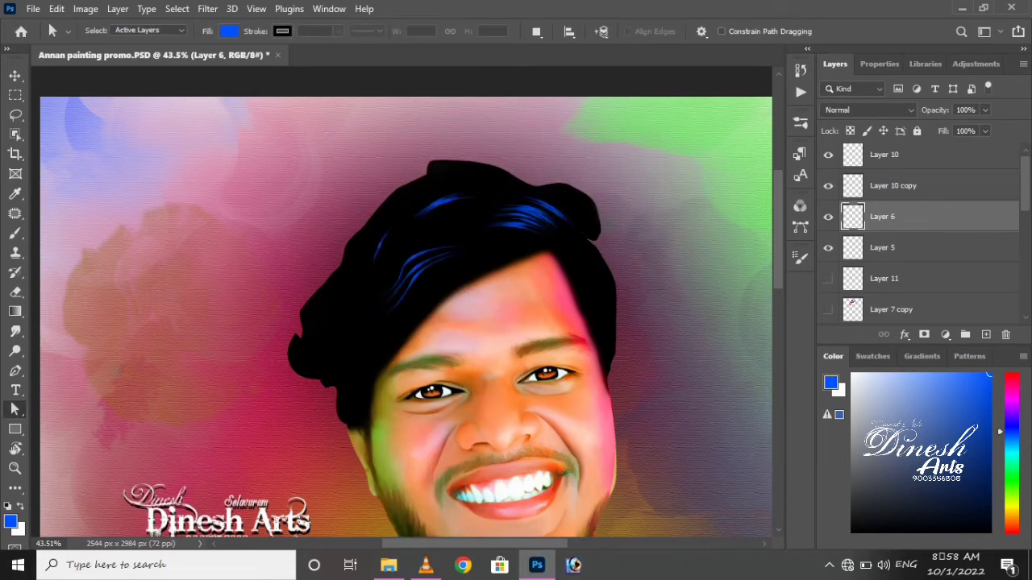
Inspect the tapered blue strands, then hide Layer 6 and show Layer 11 and Layer 7 copy
scroll(605, 73, "up", 2)
scroll(521, 367, "up", 4)
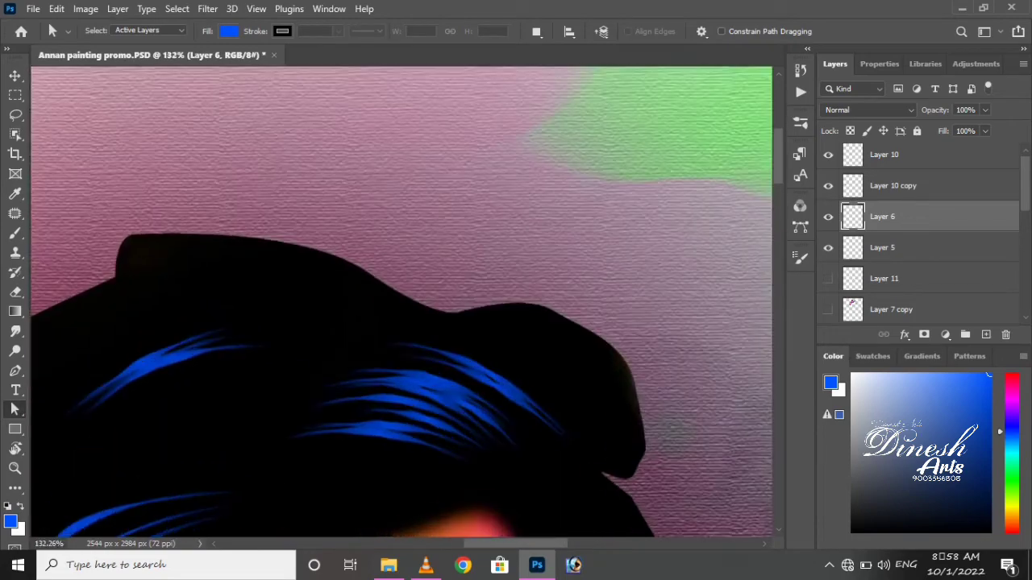
scroll(401, 300, "down", 5)
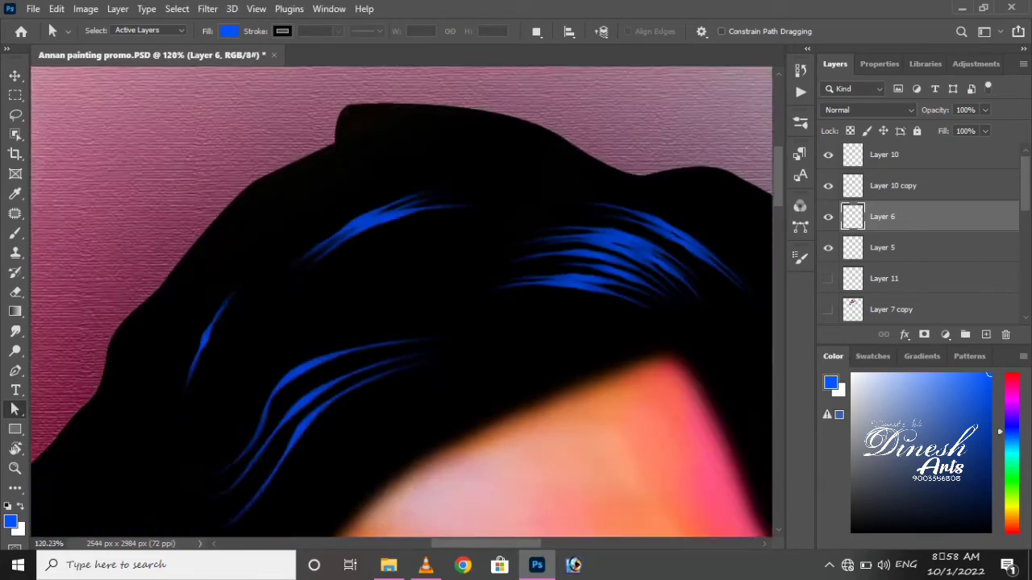
scroll(434, 460, "down", 2)
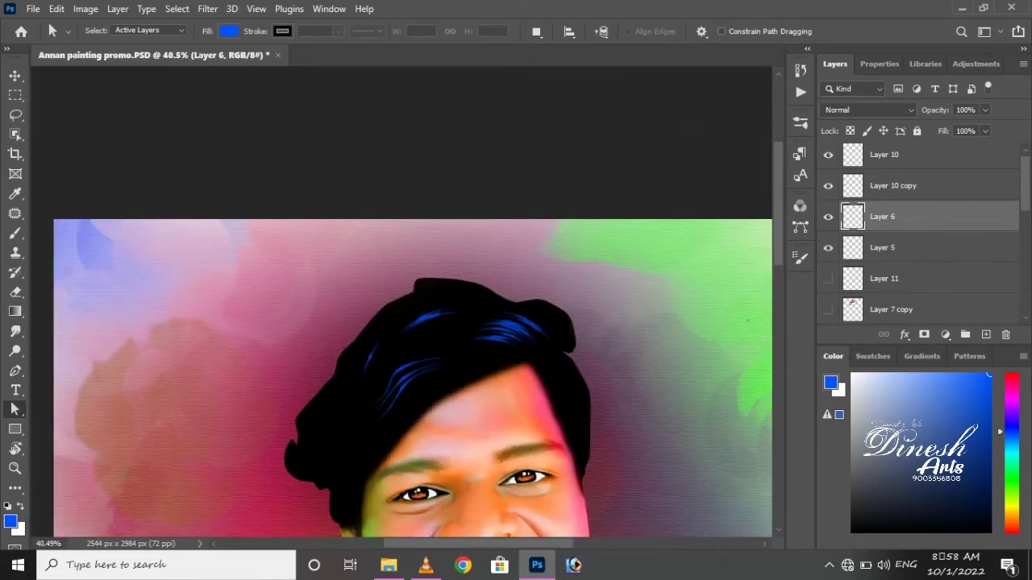
key("ctrl+comma")
scroll(927, 234, "down", 2)
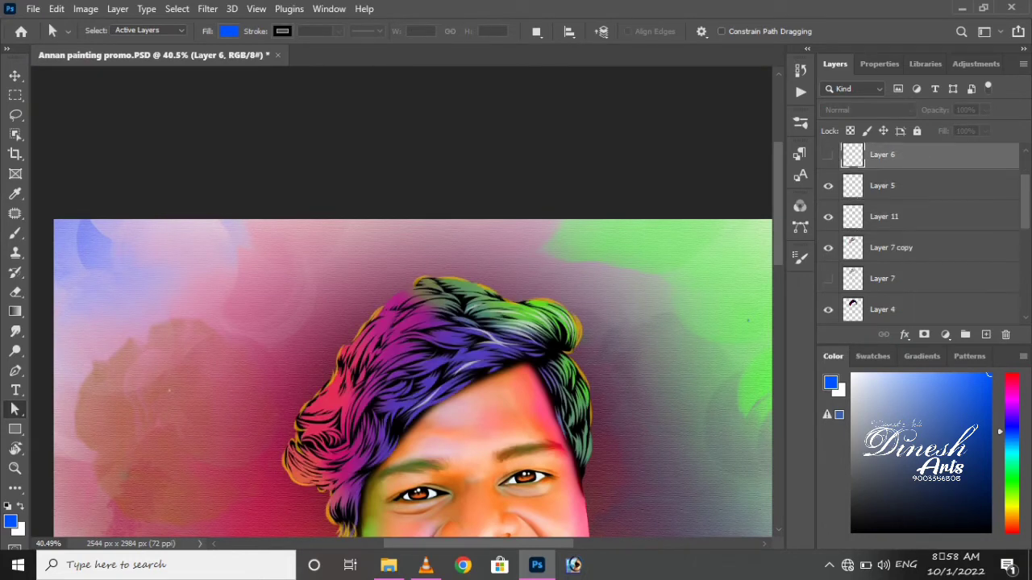
Hide Layer 7 copy and show Layer 7 for the alternative hair colouring
scroll(927, 234, "down", 1)
left_click(828, 216)
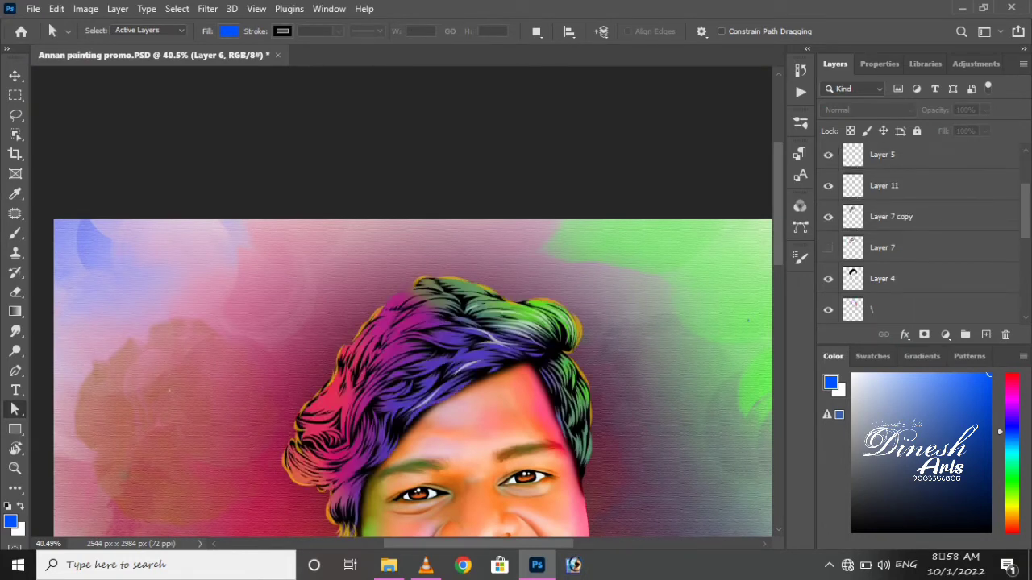
scroll(926, 234, "down", 1)
left_click(828, 216)
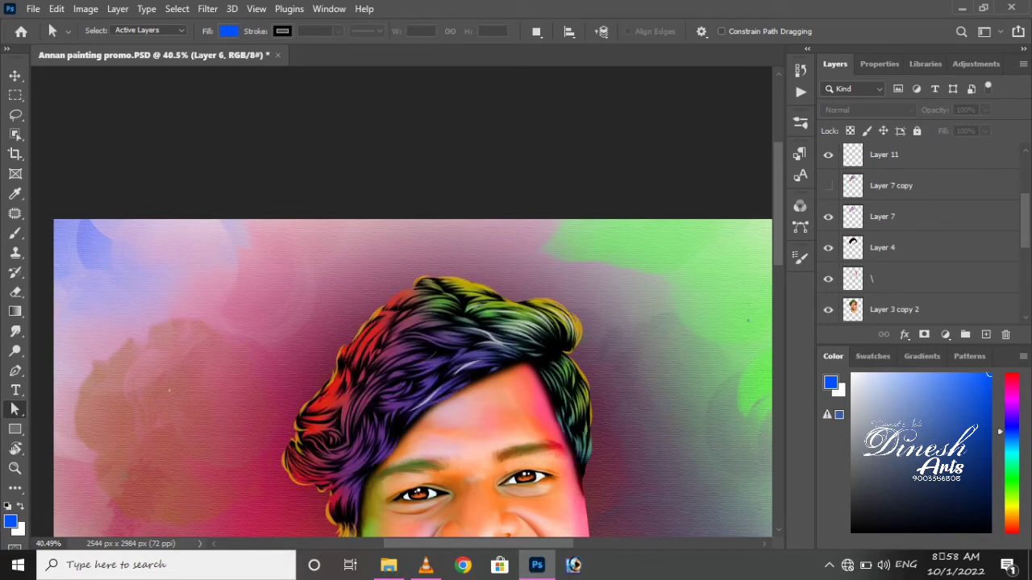
Examine the coloured hair strands up close around the ear and crown, and review the whole portrait
scroll(411, 307, "down", 2)
scroll(411, 306, "left", 1)
scroll(466, 307, "down", 4)
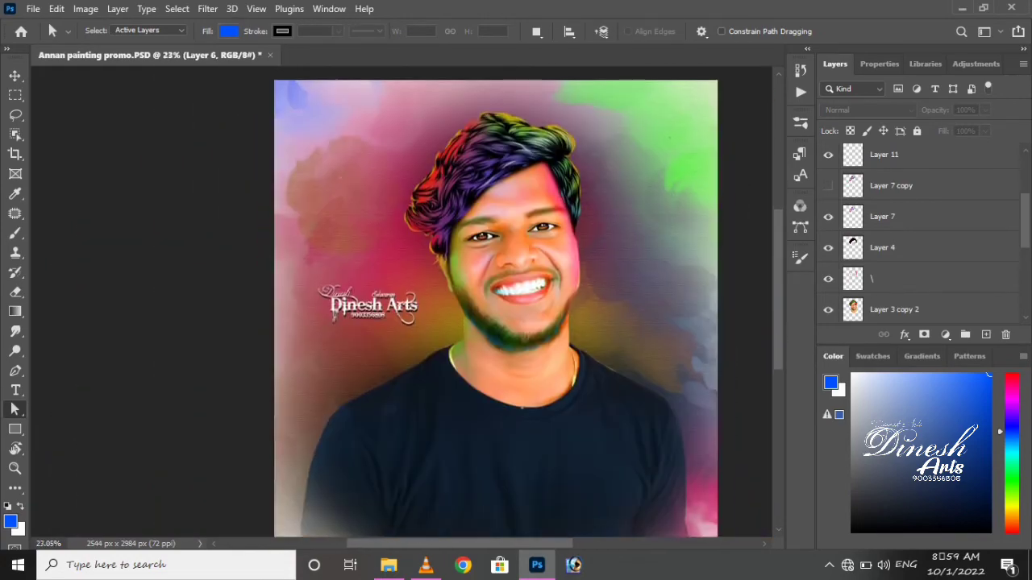
scroll(456, 209, "up", 8)
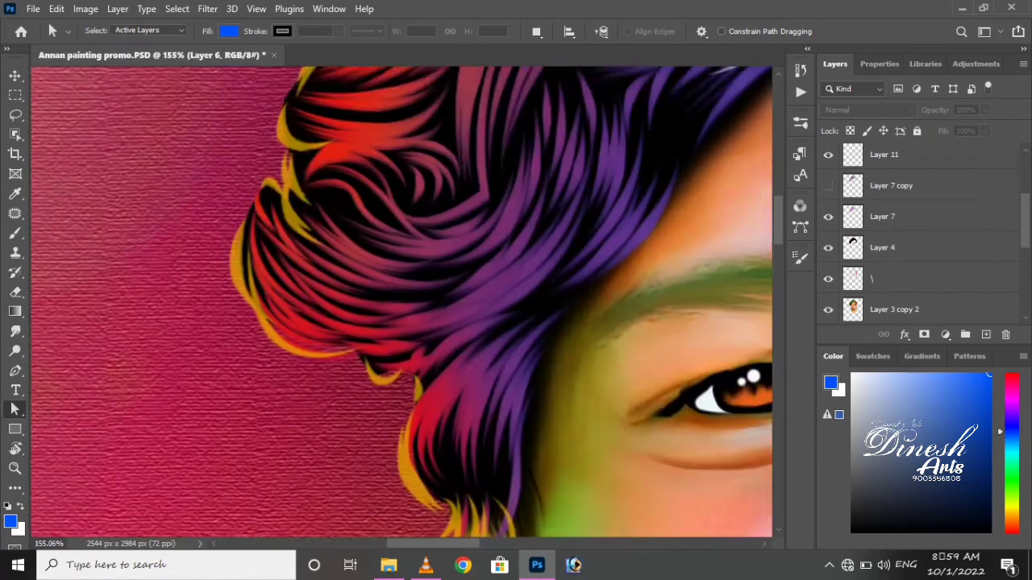
mouse_move(153, 55)
left_mouse_down()
mouse_move(189, 352)
mouse_move(153, 54)
left_mouse_up()
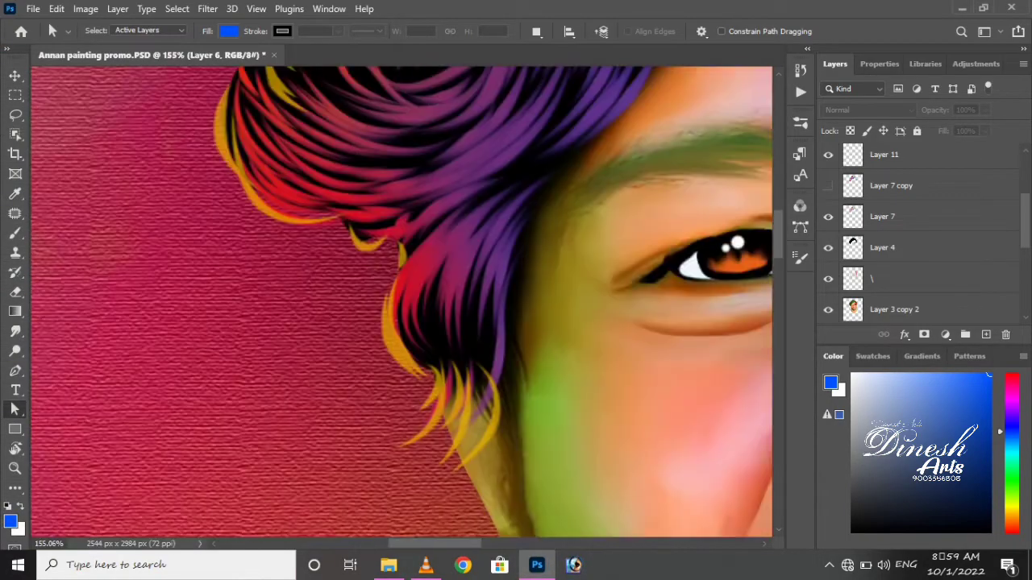
scroll(400, 302, "up", 10)
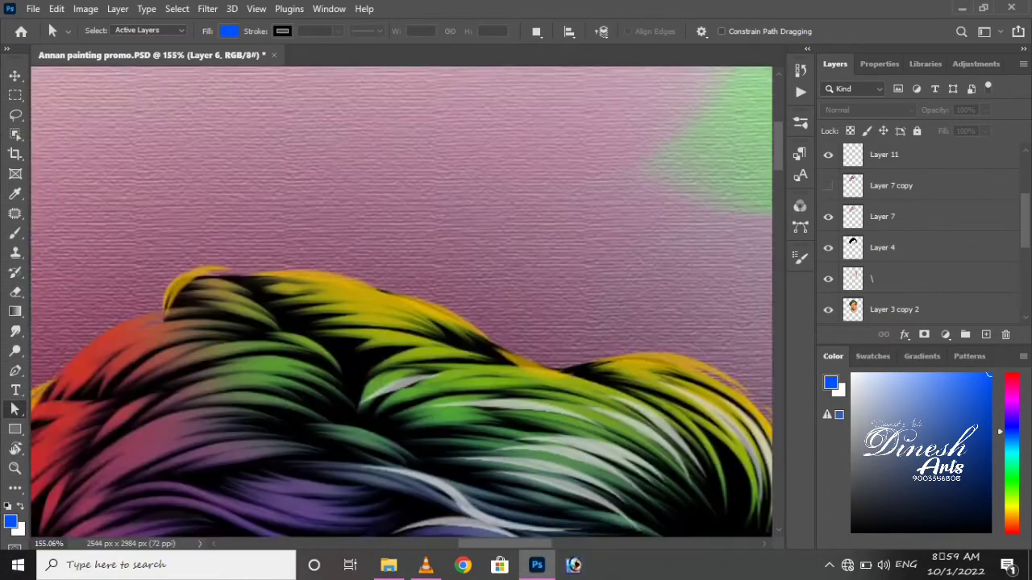
scroll(401, 302, "down", 10)
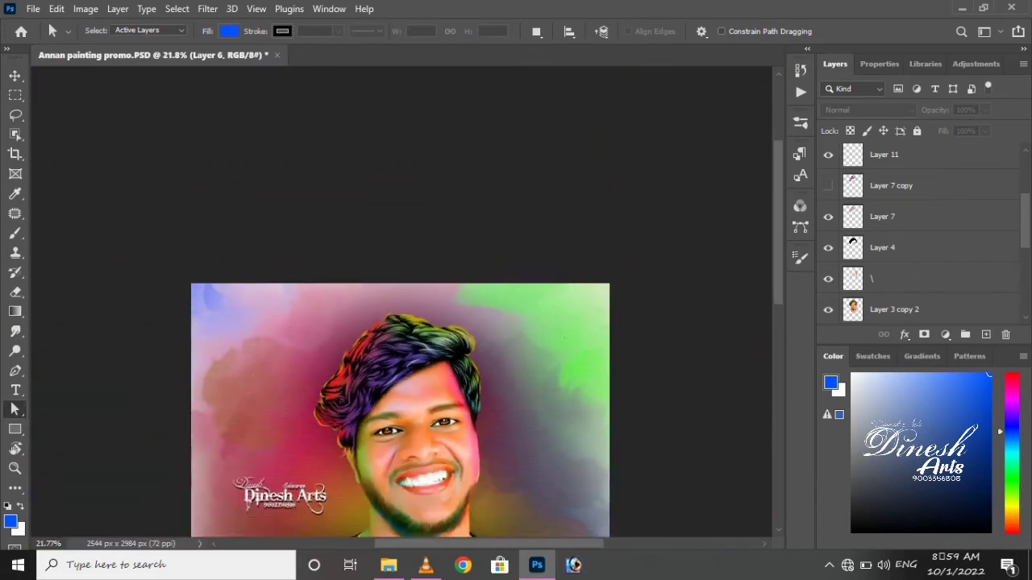
scroll(400, 302, "down", 5)
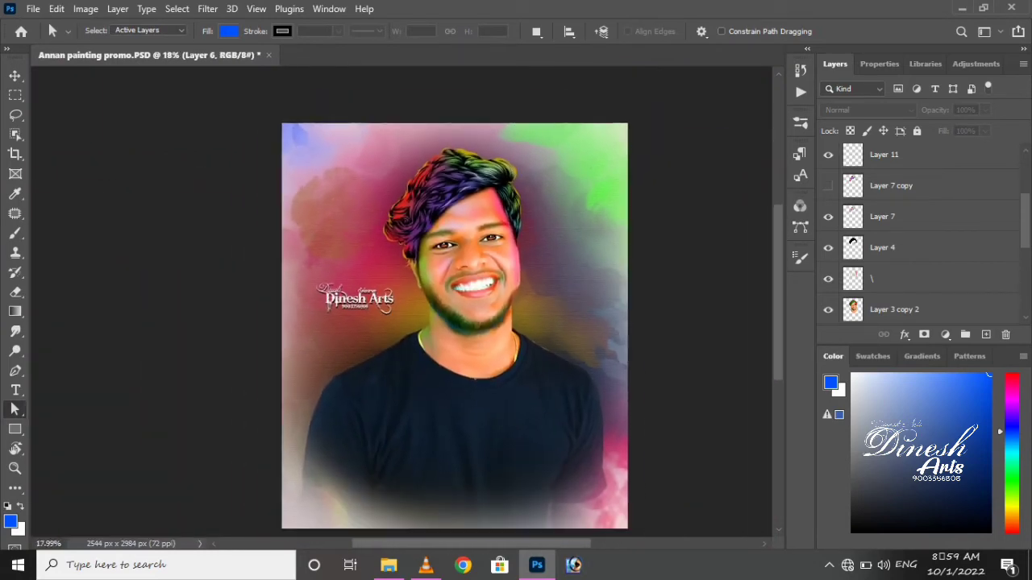